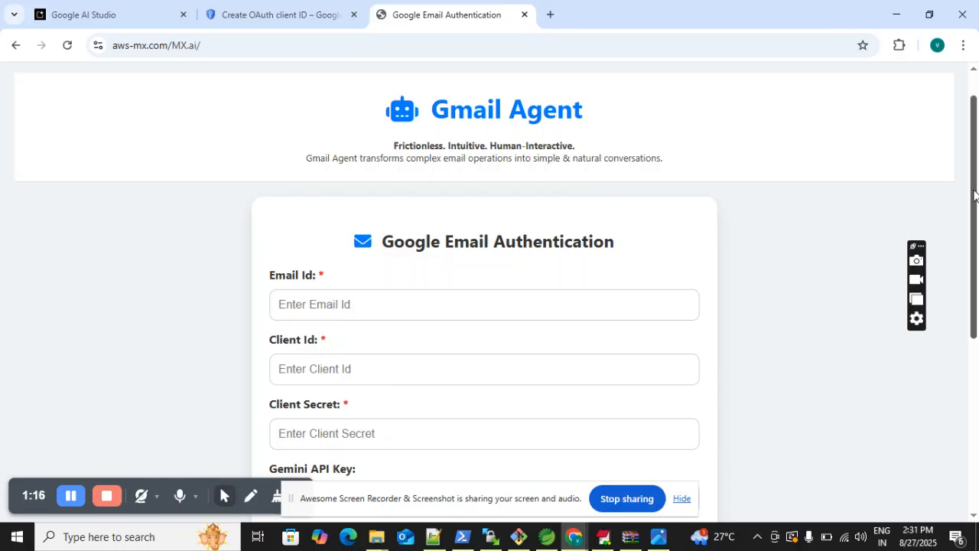
scroll(974, 197, "up", 1)
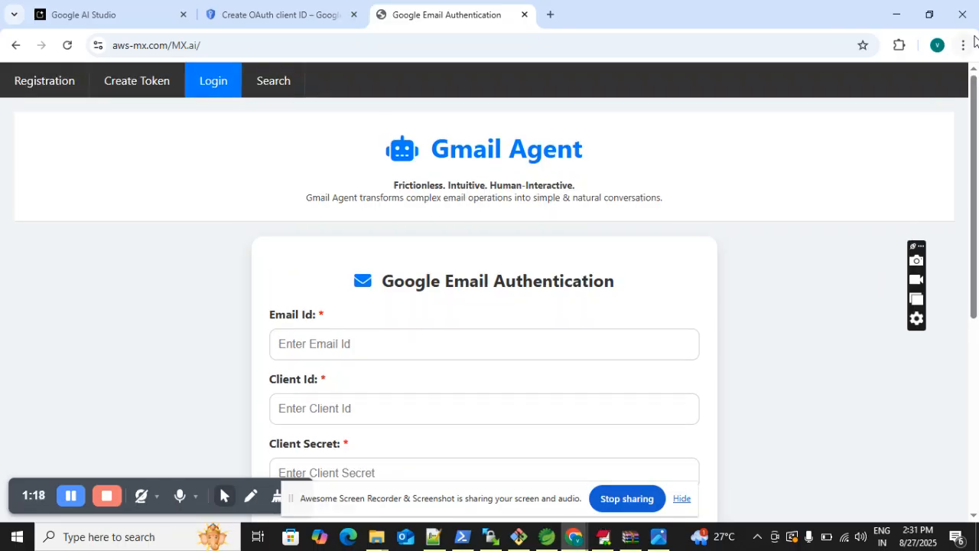
left_click(212, 46)
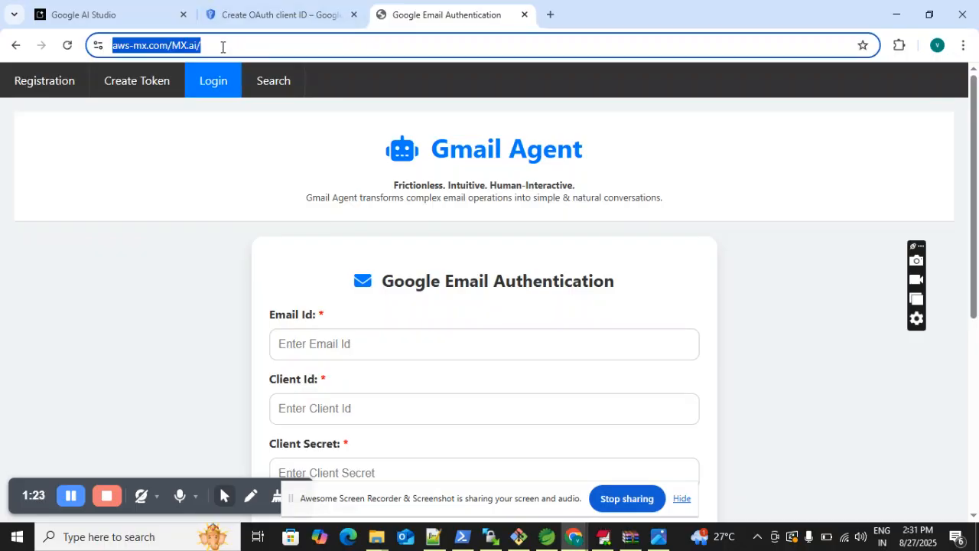
left_click(223, 47)
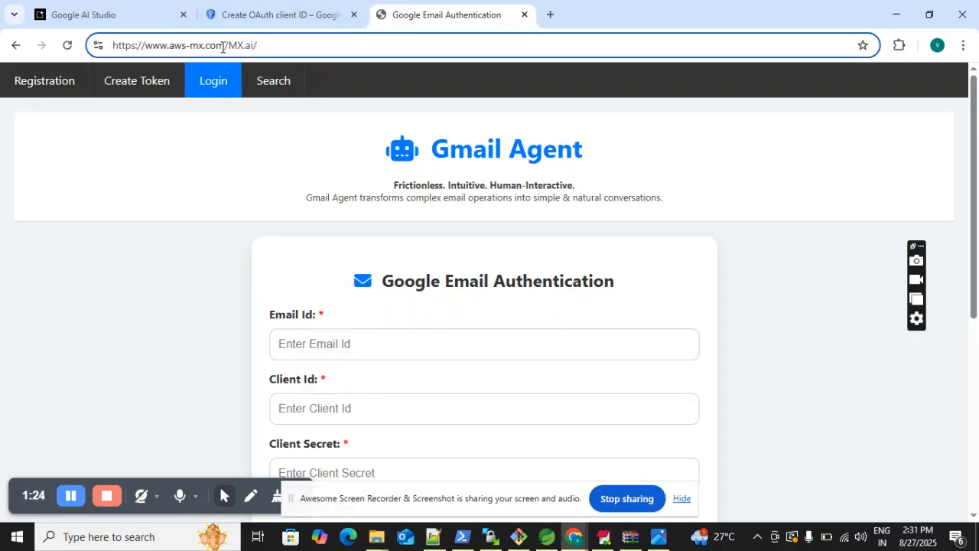
key("Return")
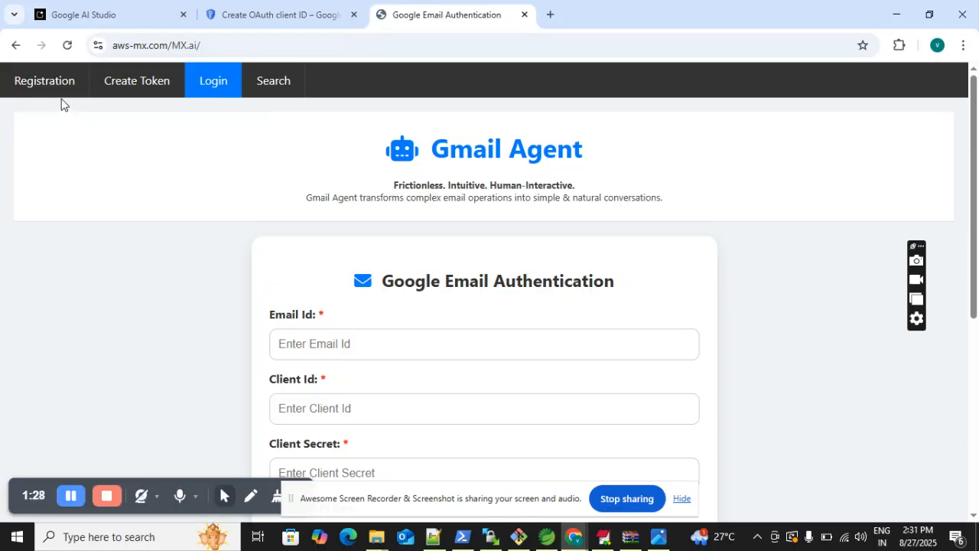
- Open the registration form and fill in the full name with a capital initial, the Gmail address and the mobile number
left_click(49, 83)
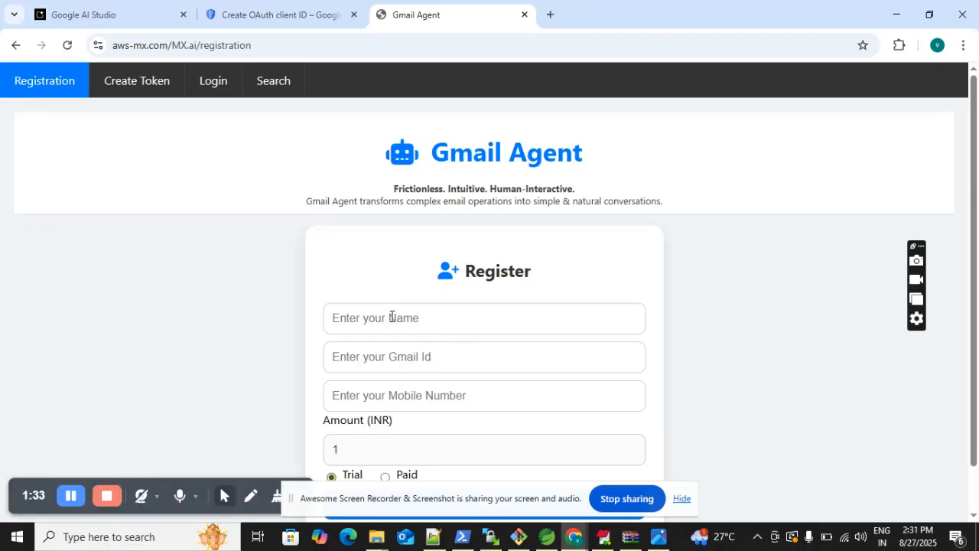
left_click(391, 315)
left_click(436, 356)
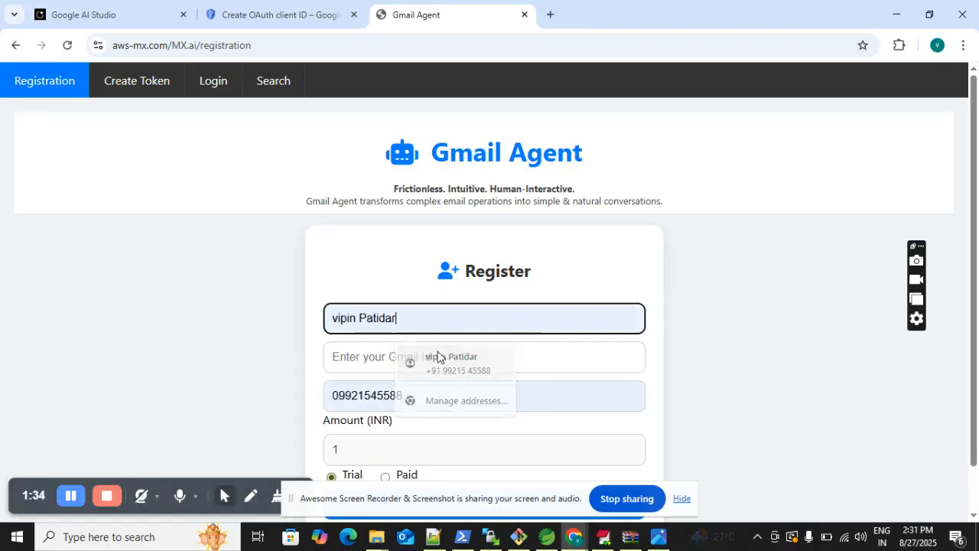
left_click(339, 321)
key("BackSpace")
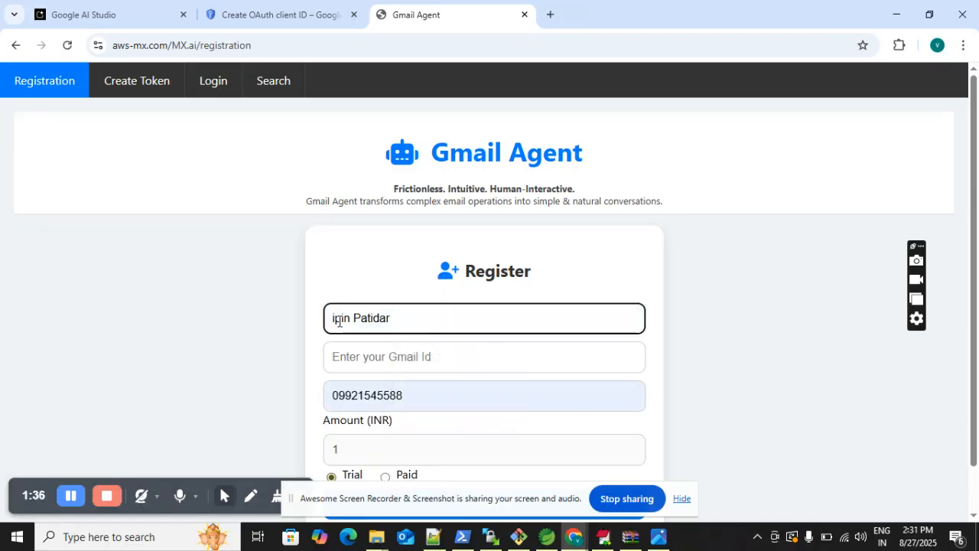
type("V")
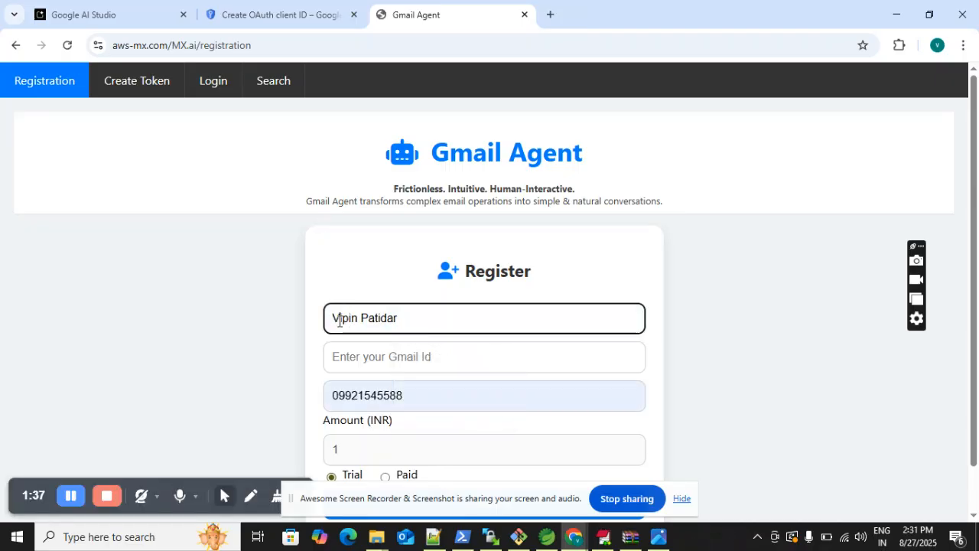
left_click(404, 360)
left_click(455, 190)
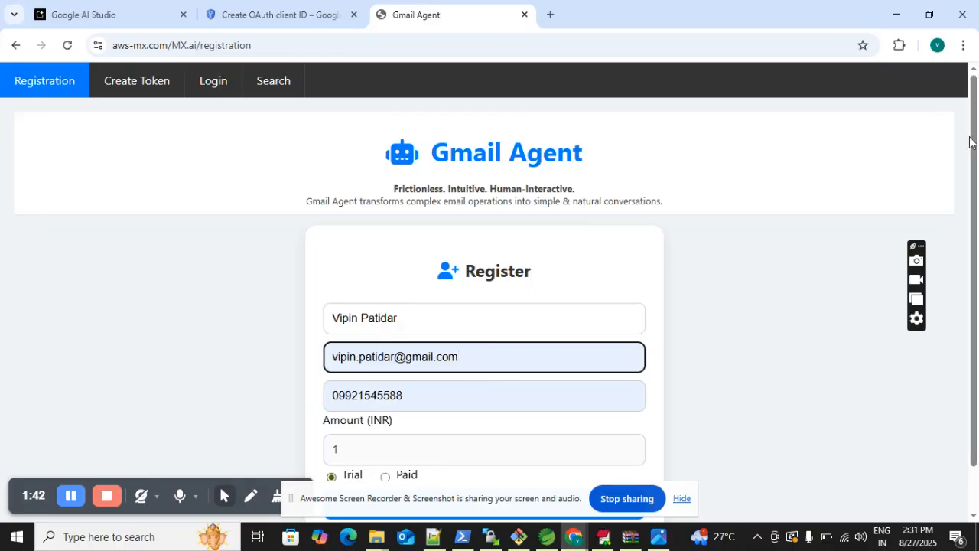
- Choose the Paid plan and submit the registration form
scroll(974, 141, "down", 1)
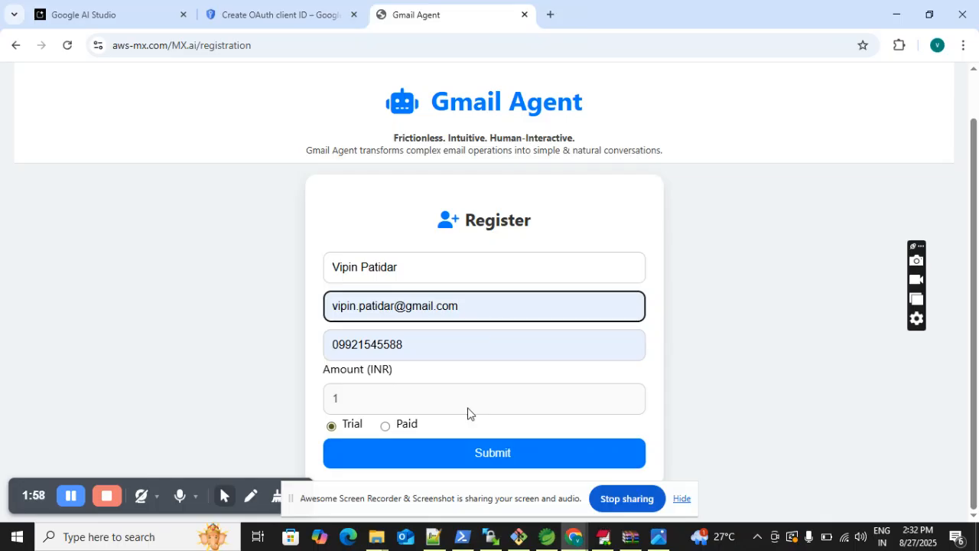
left_click(386, 426)
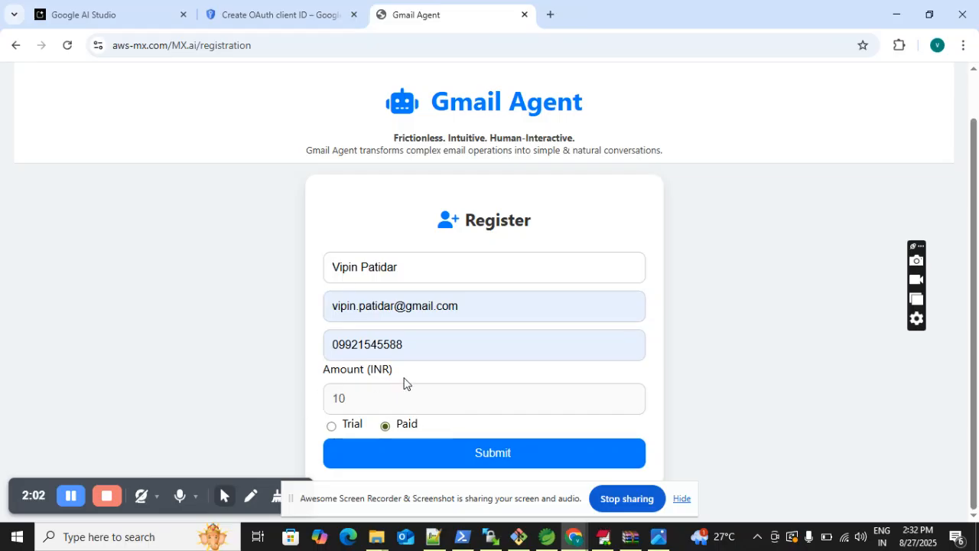
left_click(508, 459)
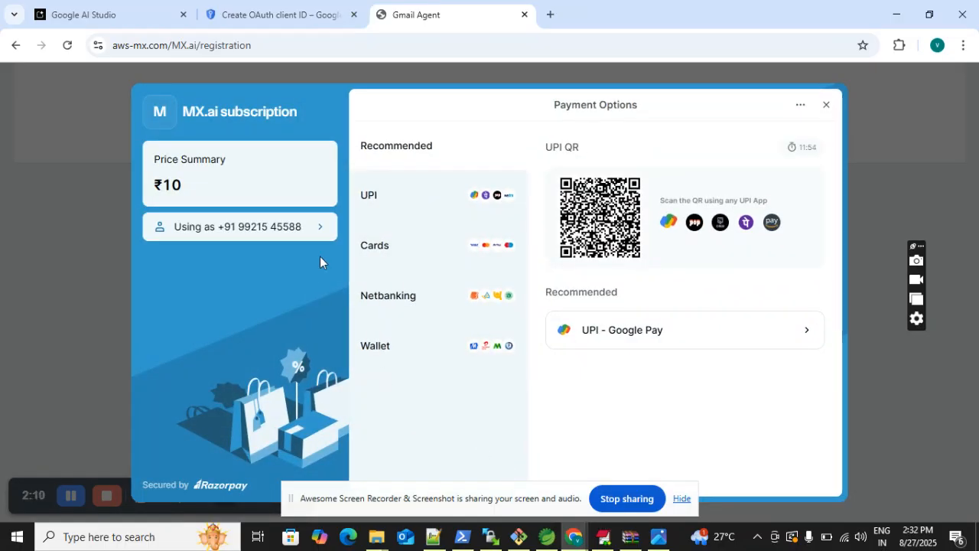
- Pay for the MX.ai subscription by UPI with the saved UPI ID, and close the registration message
left_click(382, 198)
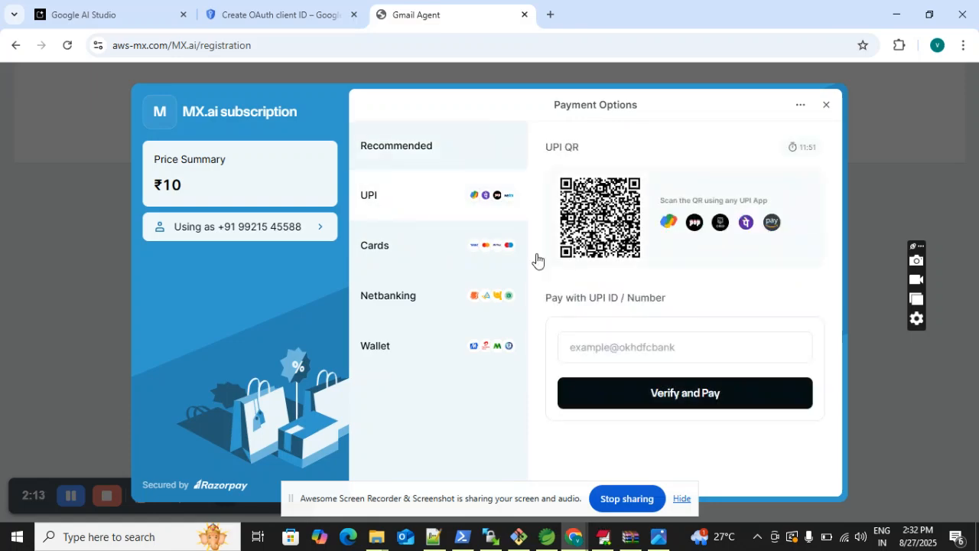
left_click(618, 344)
left_click(664, 386)
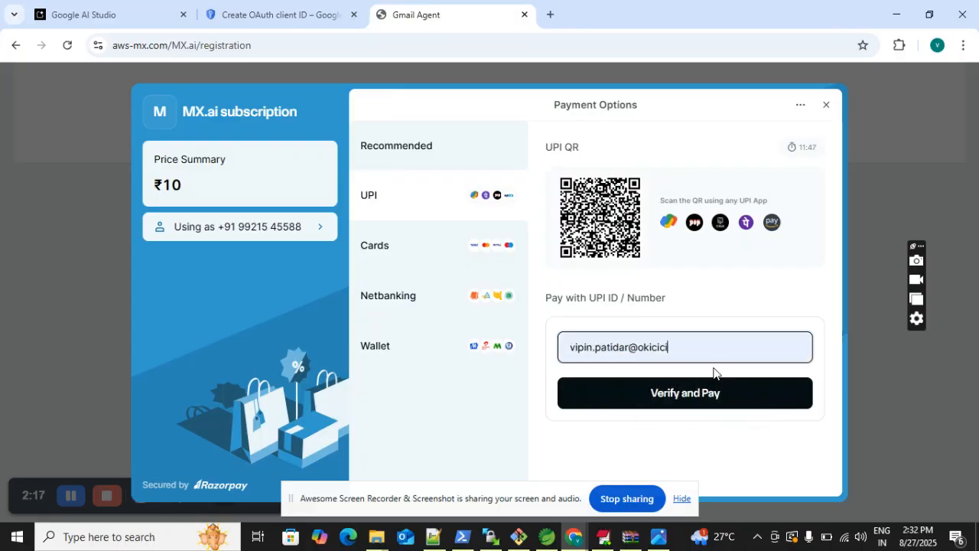
left_click(681, 402)
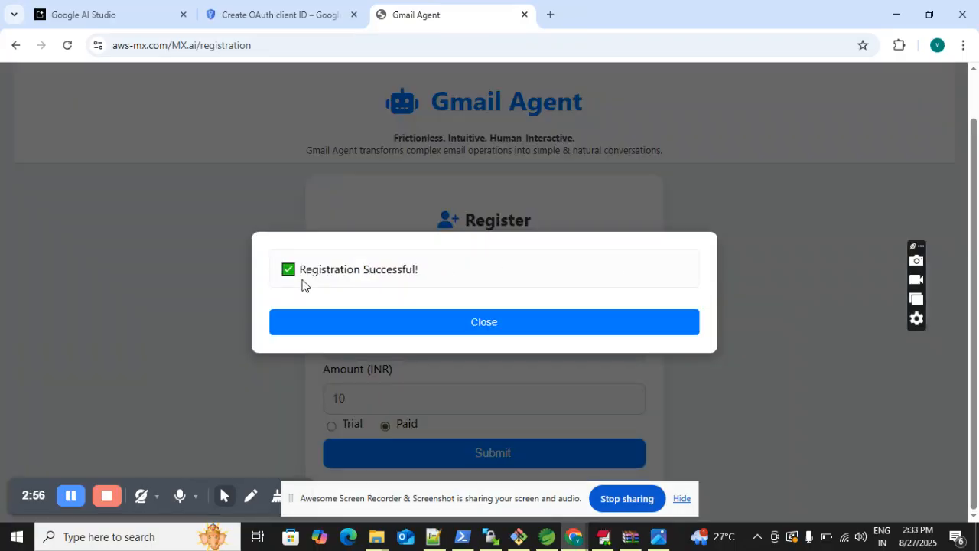
left_click(490, 324)
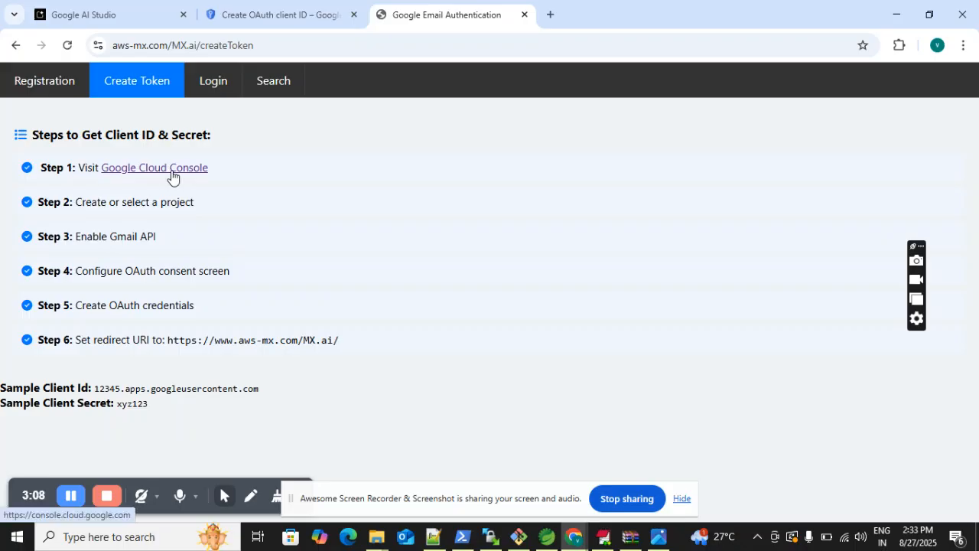
- In the Google Cloud console, open APIs & Services from the API search in a new tab and go to its API Library
left_click(280, 11)
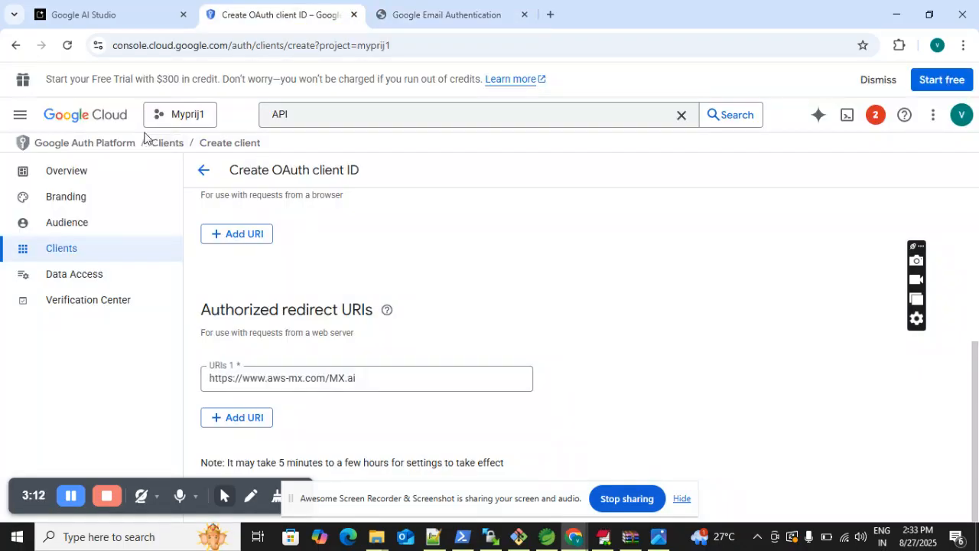
left_click(326, 113)
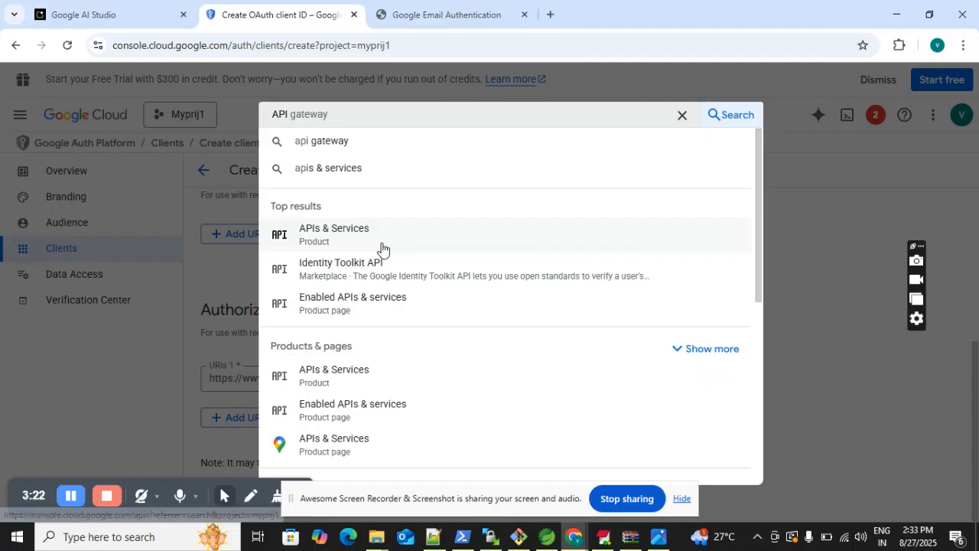
right_click(337, 242)
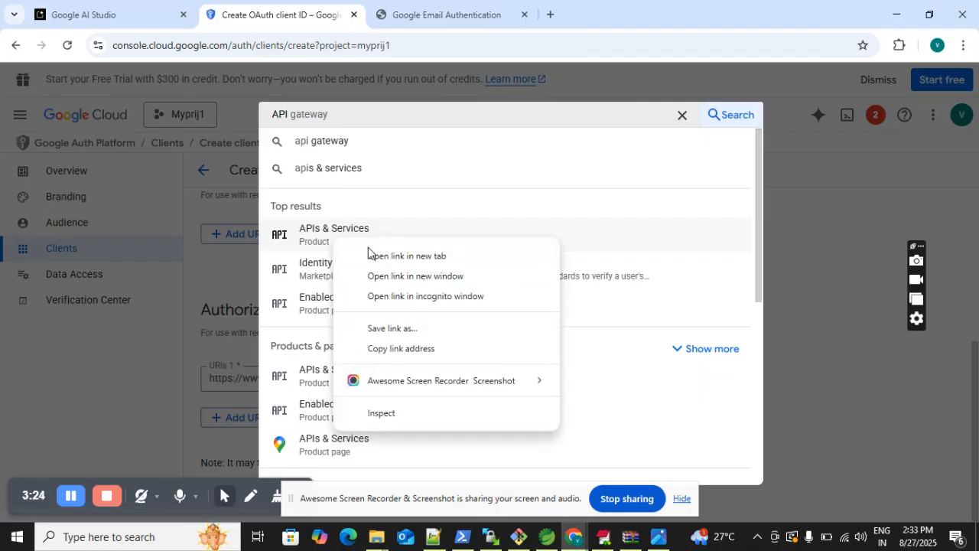
left_click(419, 258)
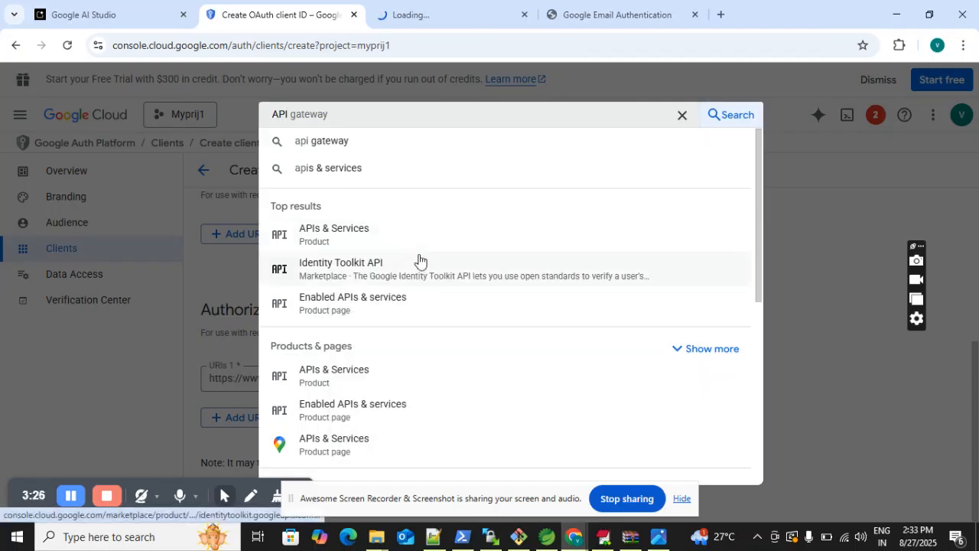
left_click(405, 9)
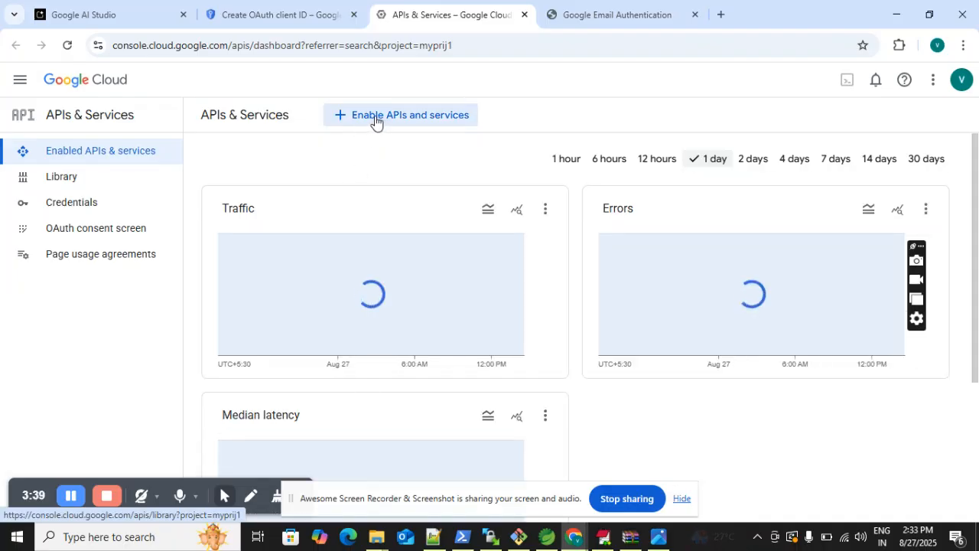
left_click(377, 116)
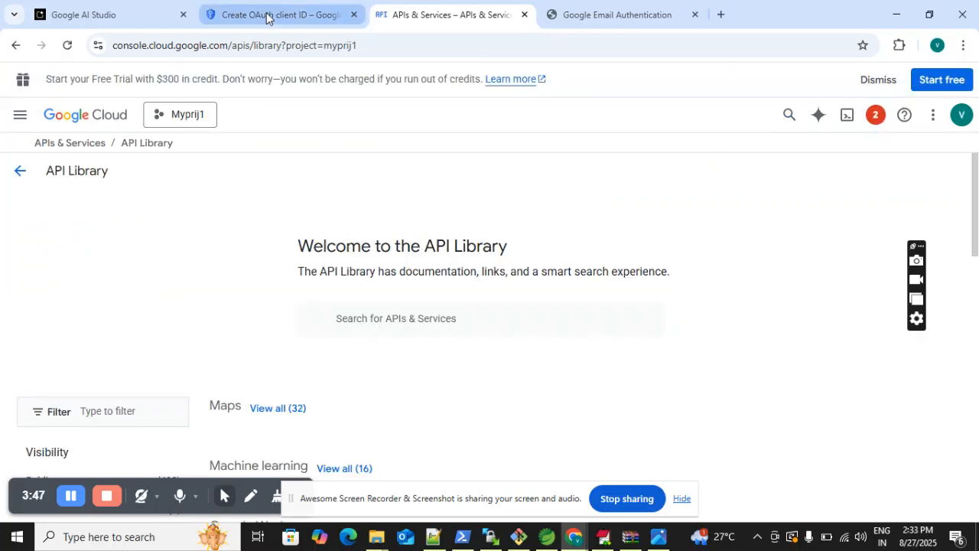
- Return to the Google Auth Platform clients and start a new OAuth client with application type Web application
left_click(266, 17)
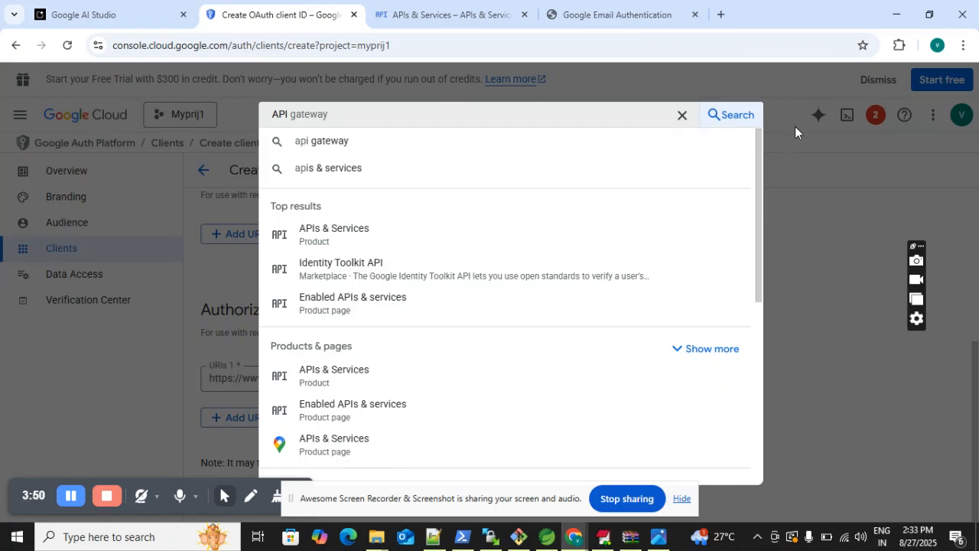
left_click(786, 85)
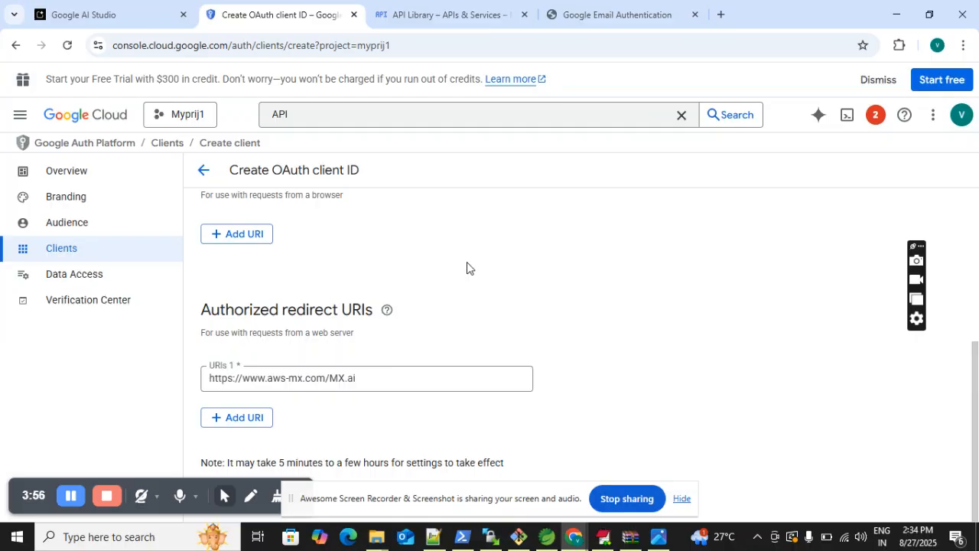
left_click(56, 254)
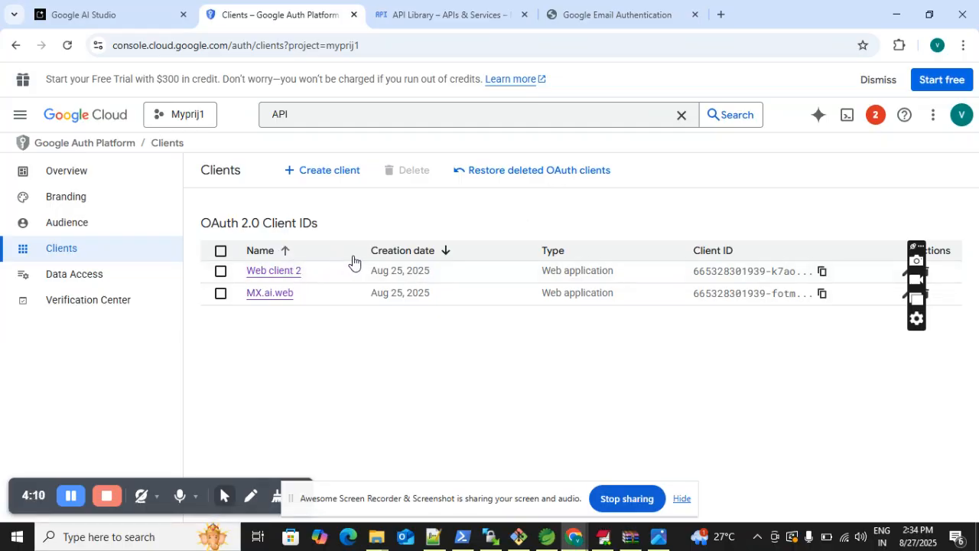
left_click(338, 178)
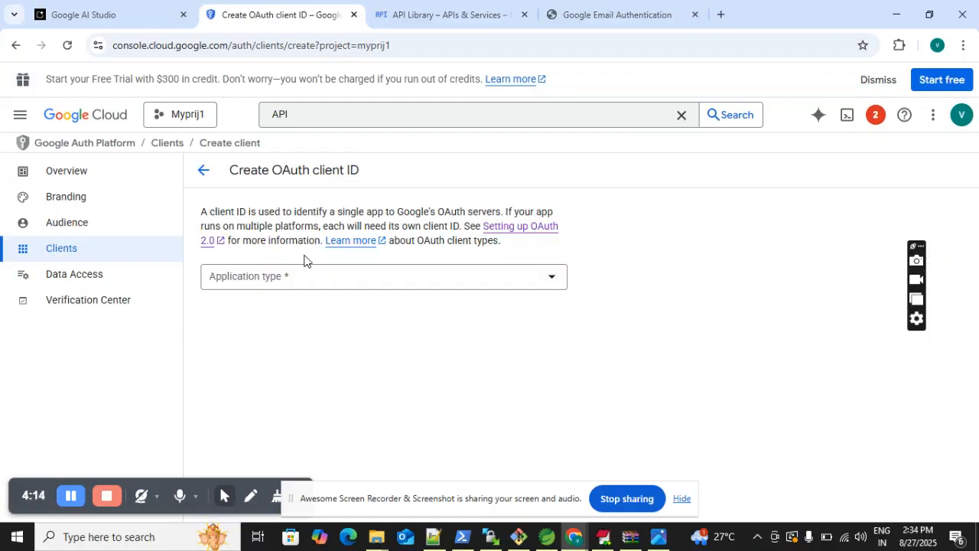
left_click(310, 275)
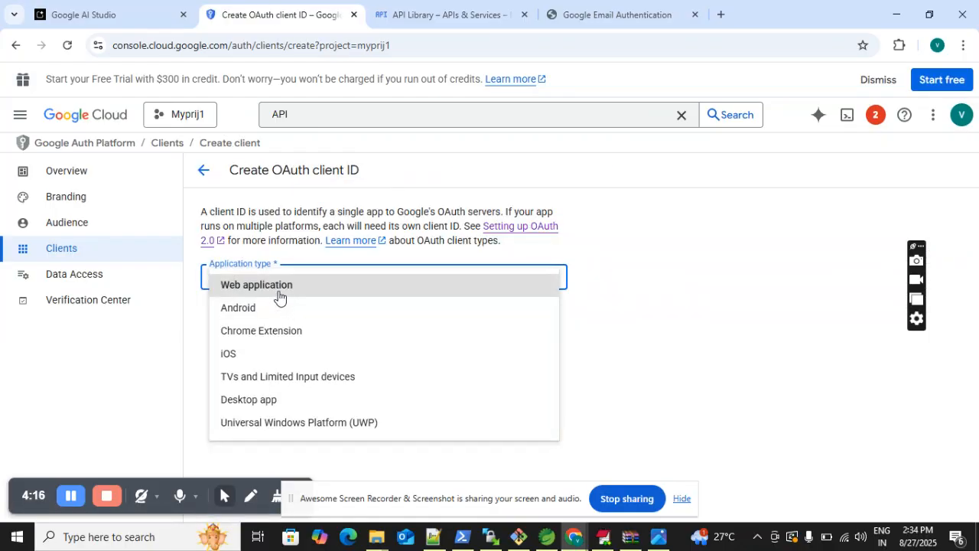
left_click(279, 296)
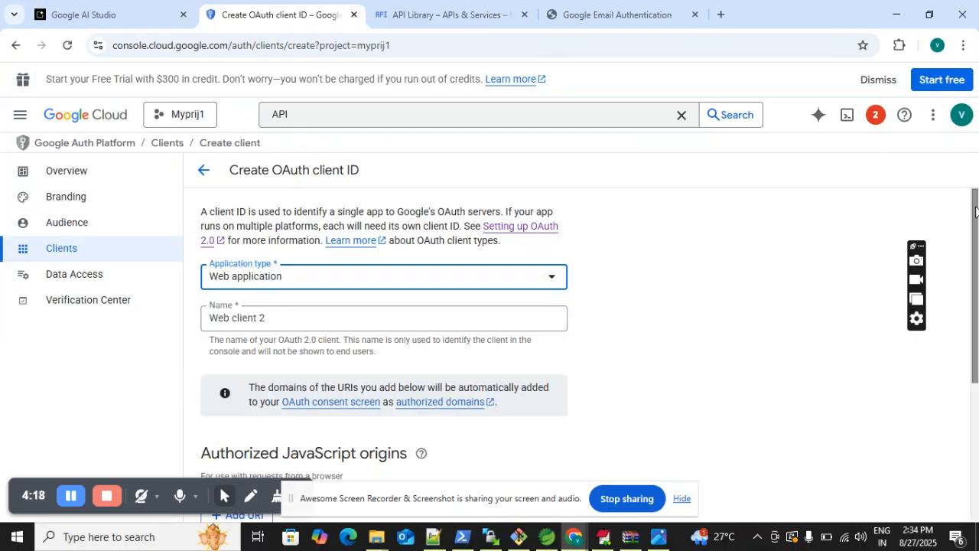
left_click_drag(977, 213, 977, 436)
left_click(245, 419)
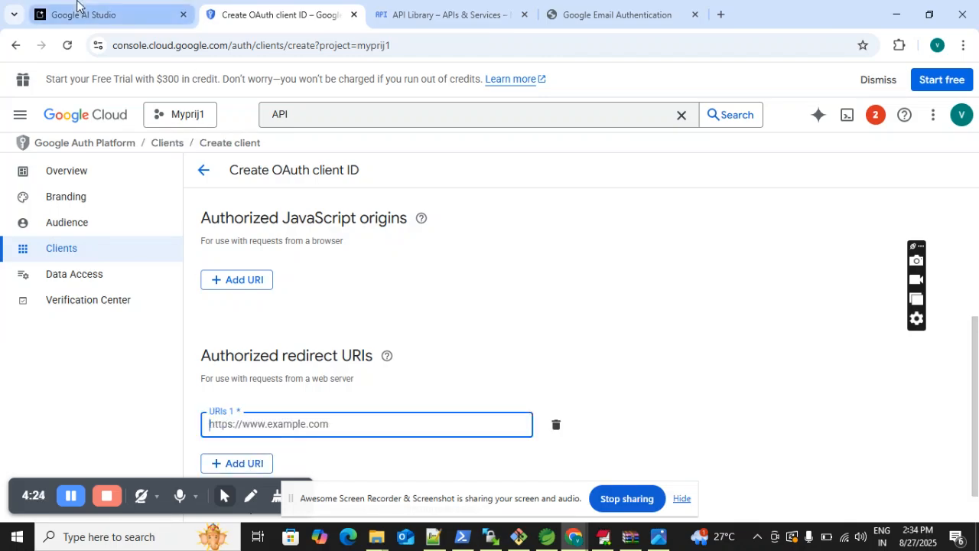
left_click(630, 15)
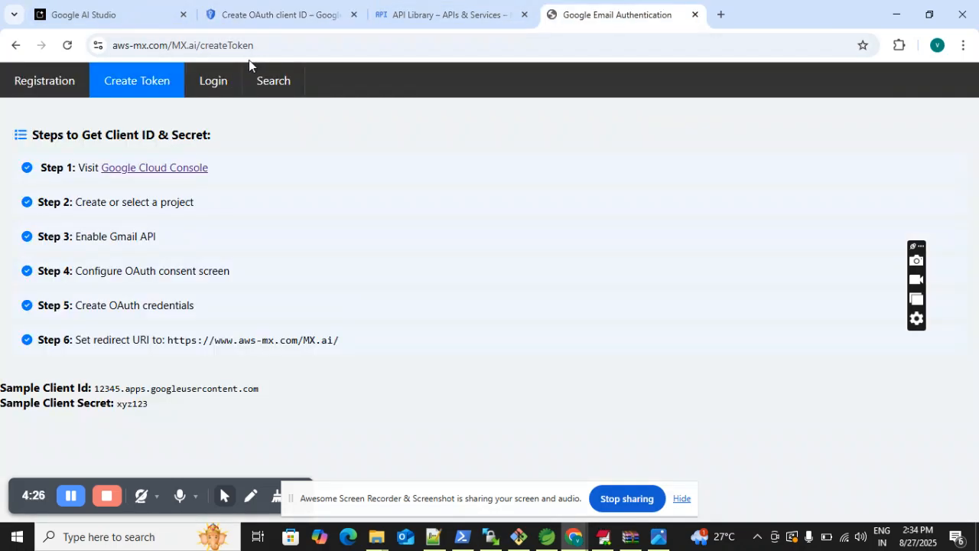
left_click_drag(196, 46, 112, 46)
key("ctrl+c")
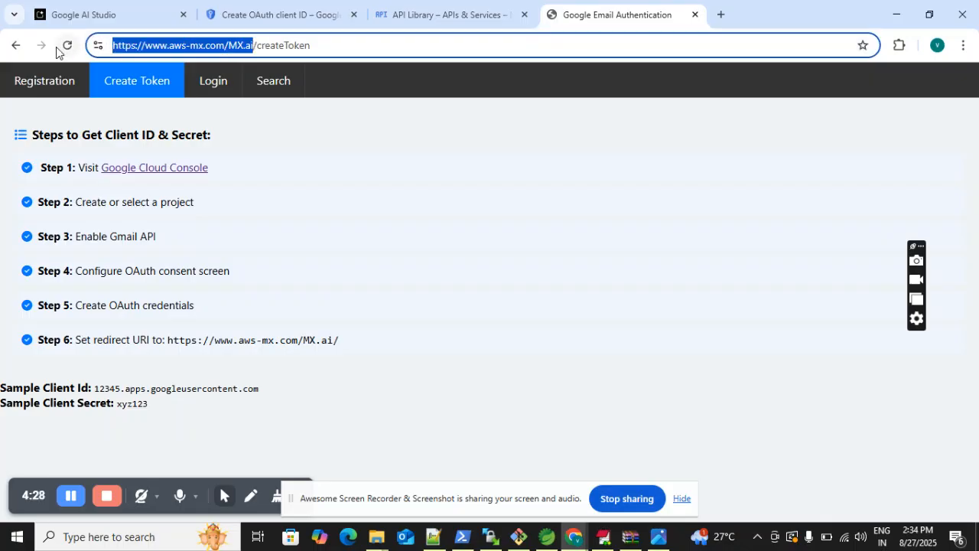
left_click(411, 12)
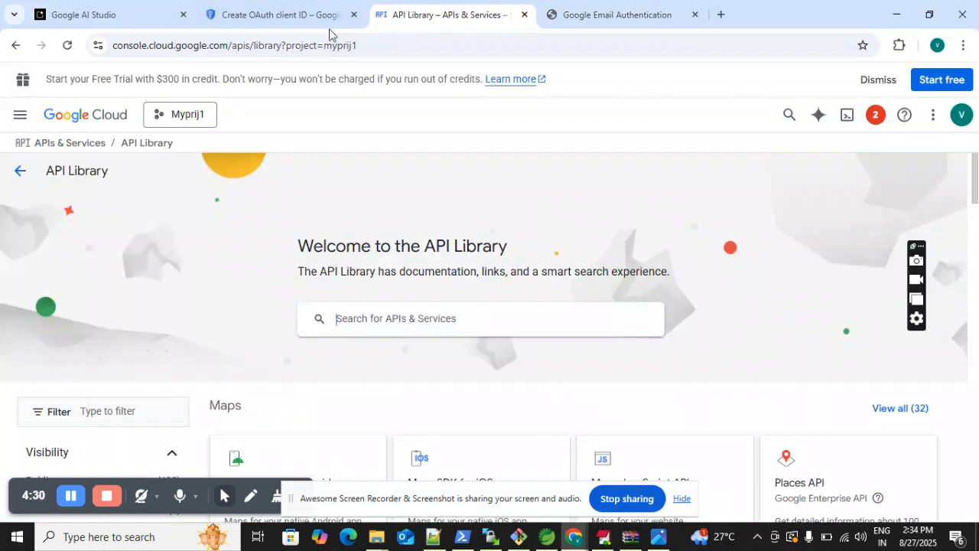
left_click(292, 17)
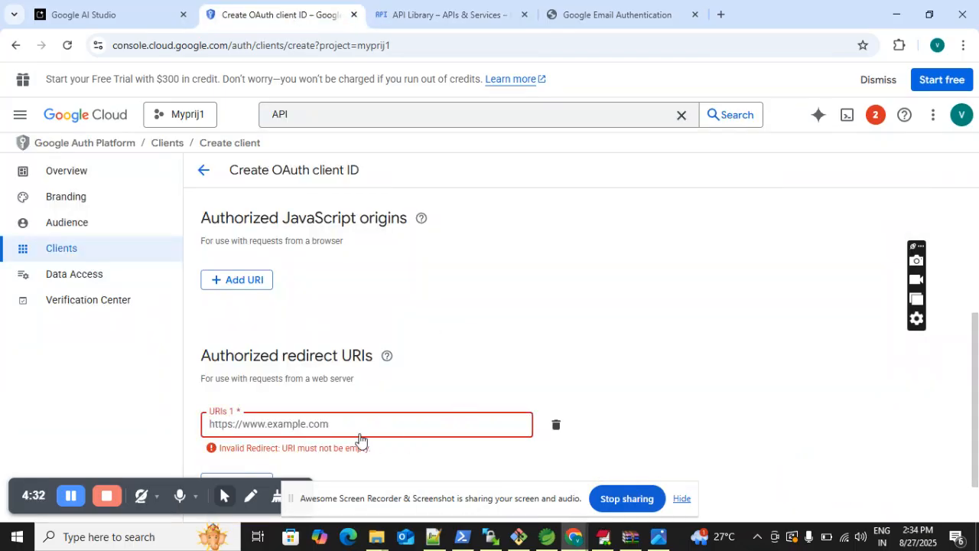
key("ctrl+v")
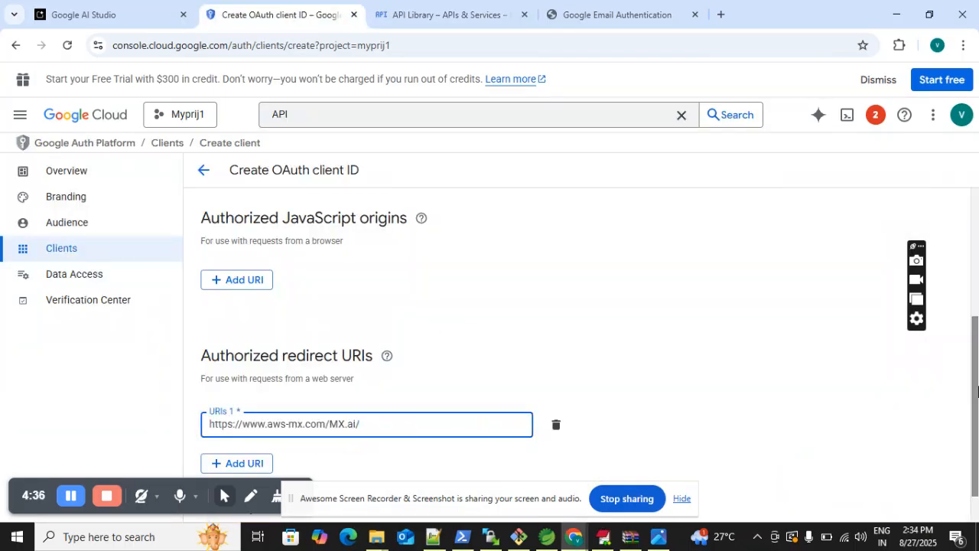
left_click_drag(976, 368, 978, 462)
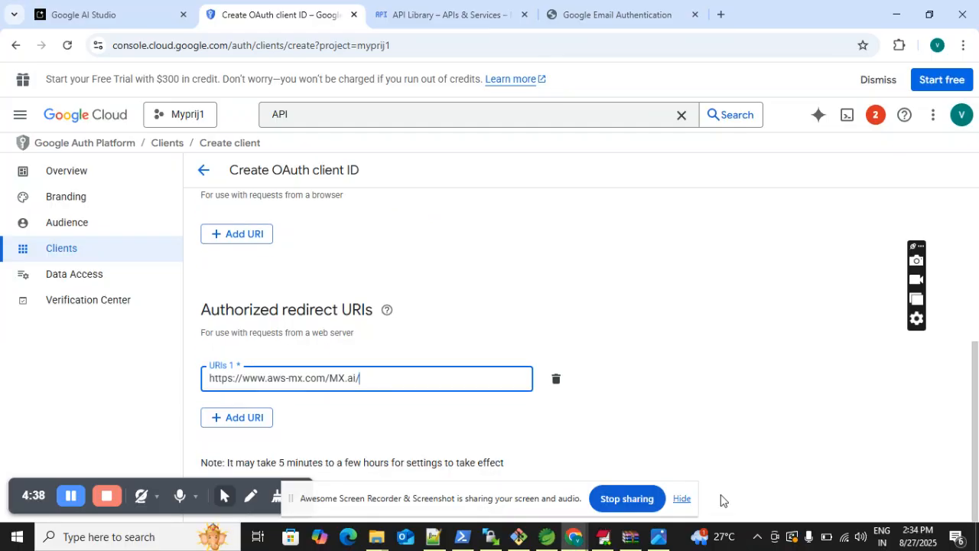
- Create the OAuth web client with the entered redirect URI
left_click(680, 500)
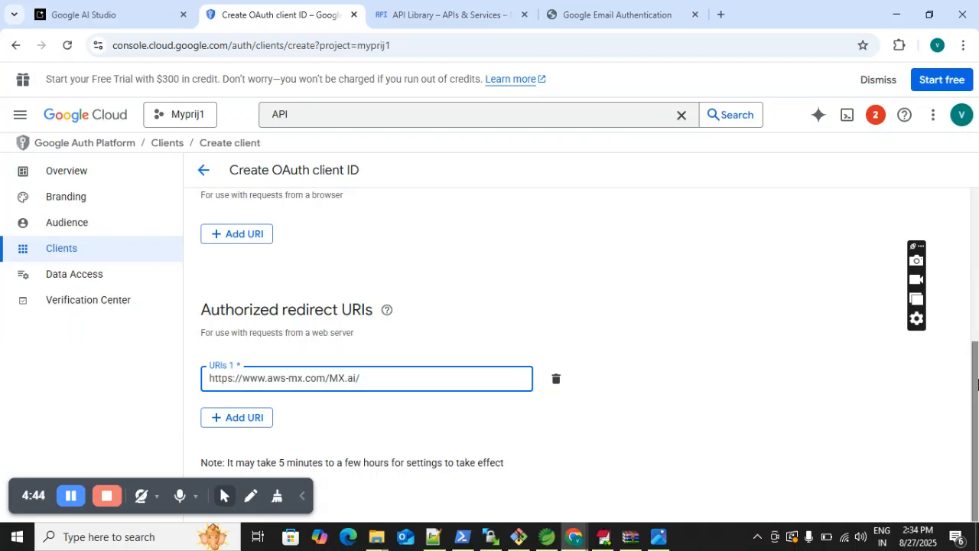
left_click(143, 482)
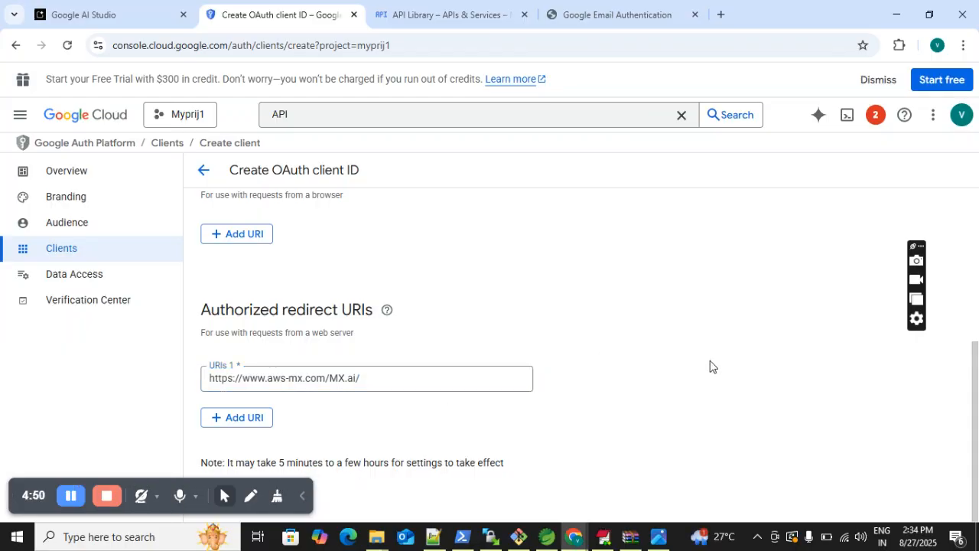
left_click(341, 376)
left_click(395, 376)
key("Tab")
key("Tab")
key("Tab")
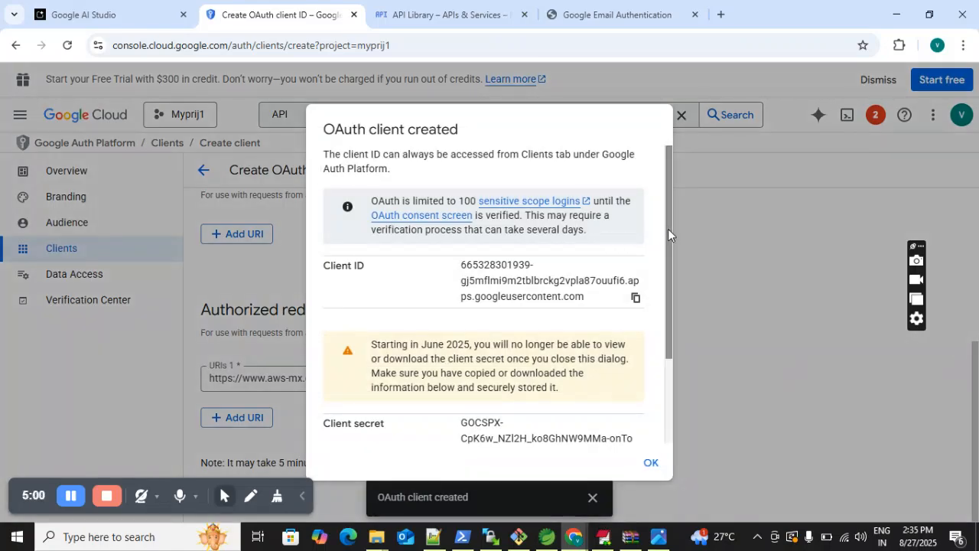
- Download the new client's JSON file and open it from the Downloads folder in Notepad++
left_click_drag(669, 231, 679, 353)
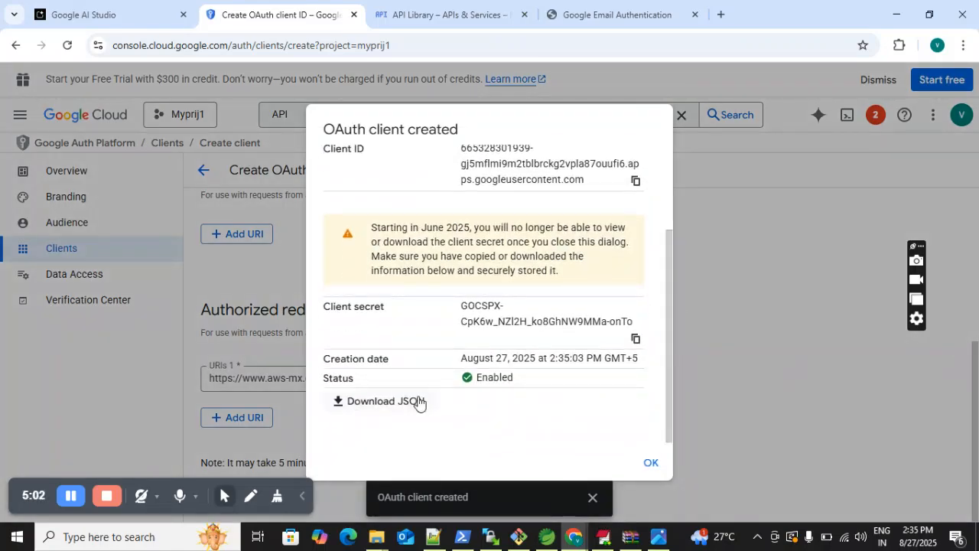
left_click(373, 405)
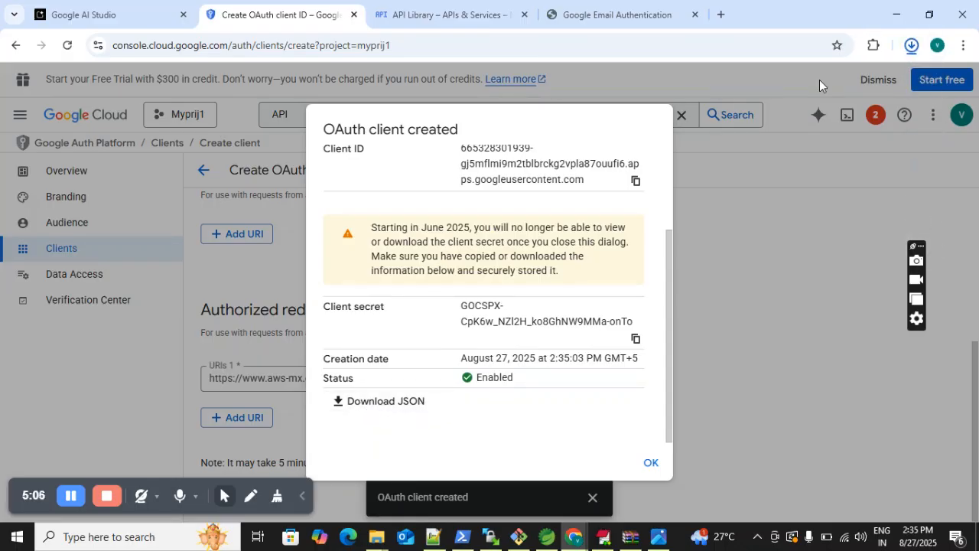
left_click(911, 46)
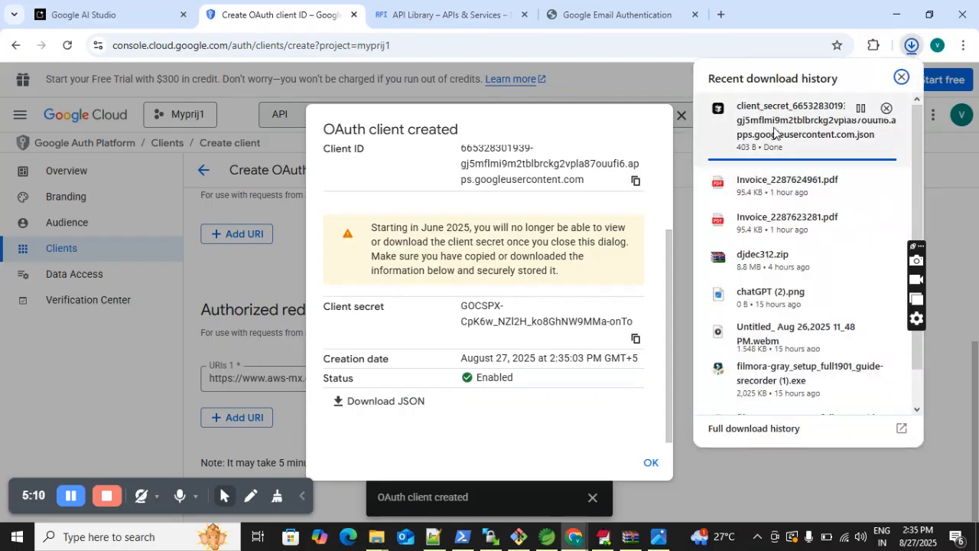
right_click(773, 132)
left_click(830, 218)
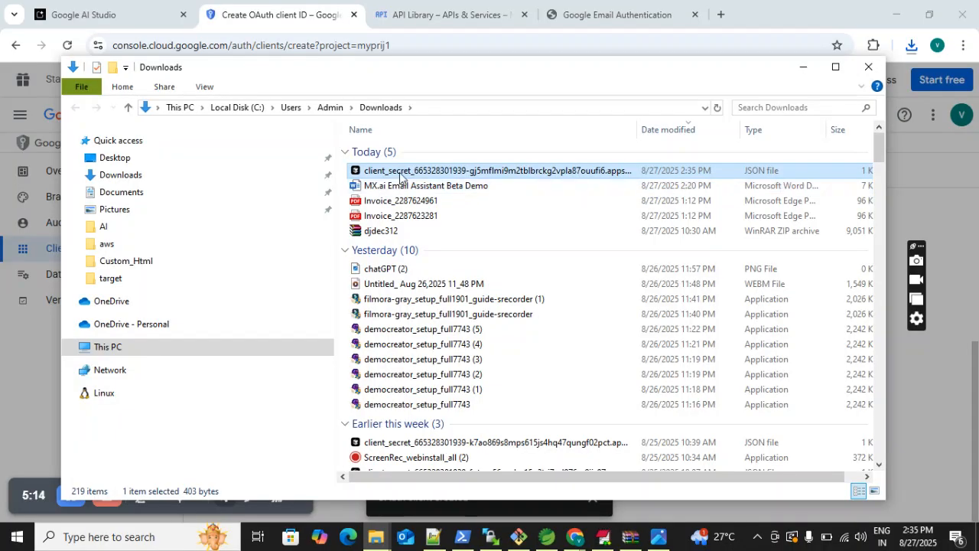
right_click(400, 176)
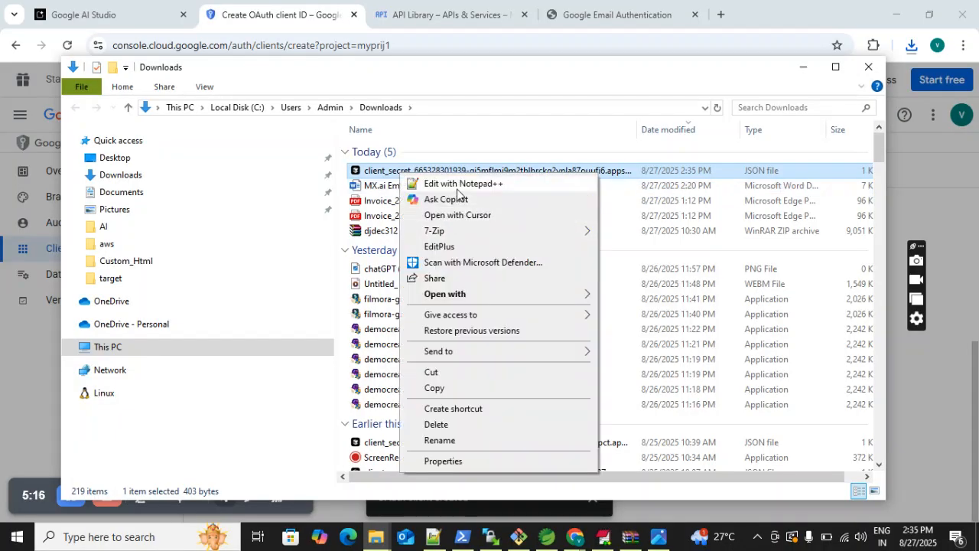
left_click(457, 188)
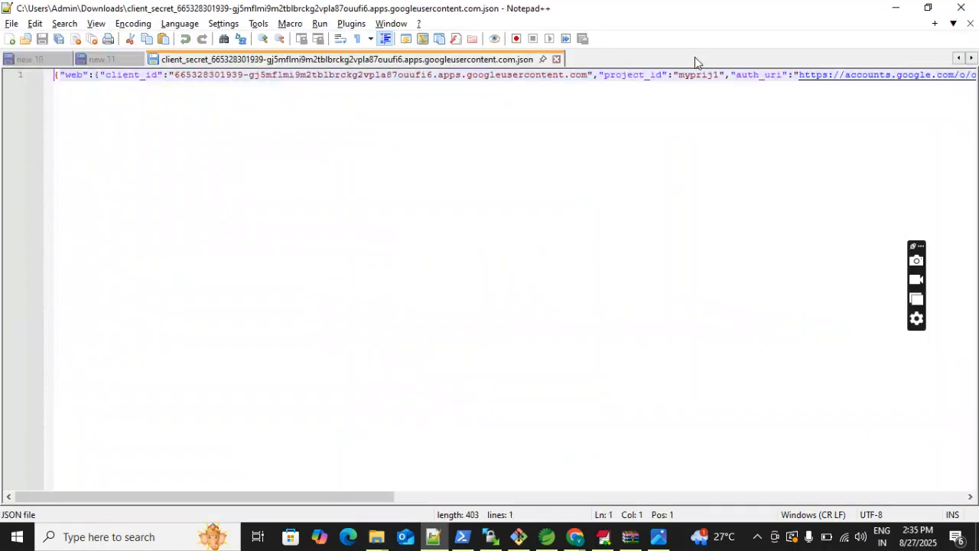
- Split the JSON into four lines with breaks before auth_uri, after the token_uri value and before client_secret
left_click(732, 75)
key("Return")
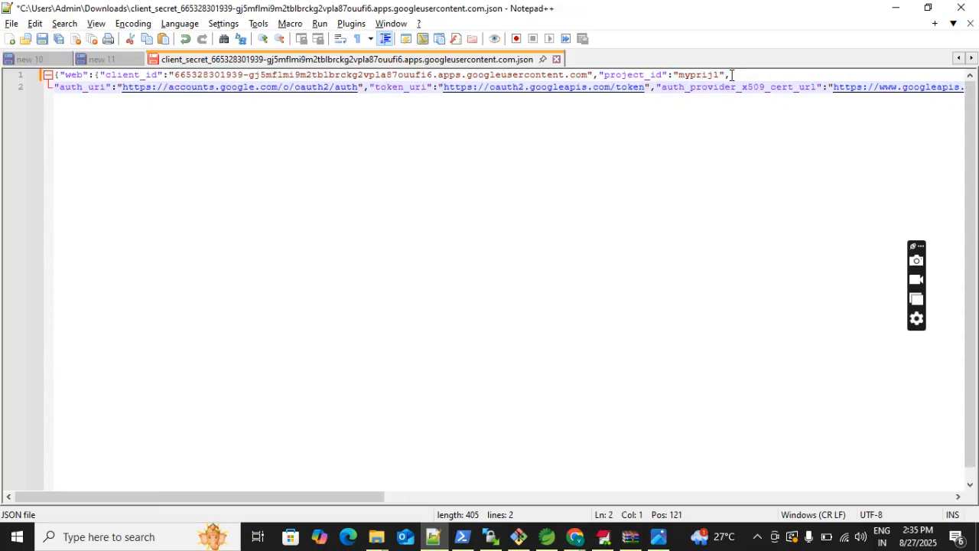
left_click(652, 87)
key("Return")
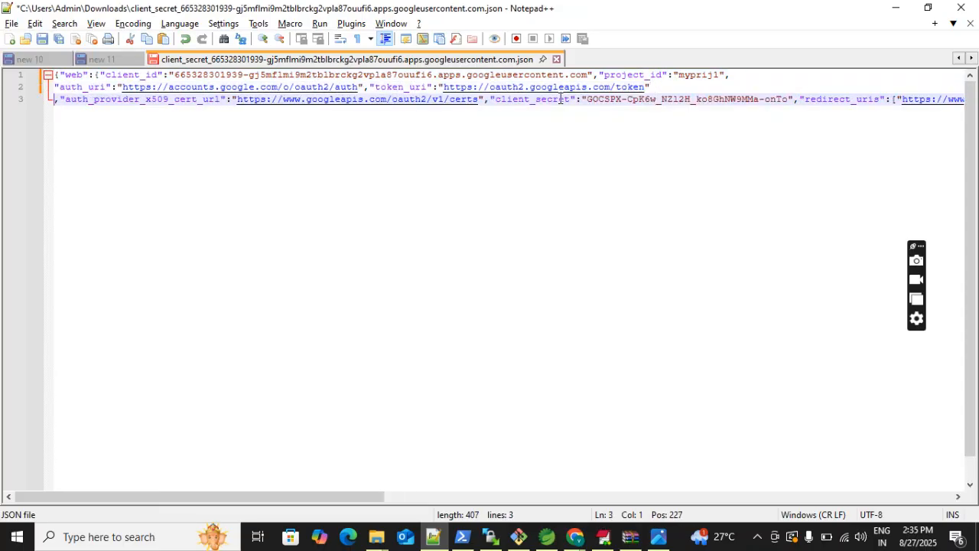
left_click(490, 100)
key("Return")
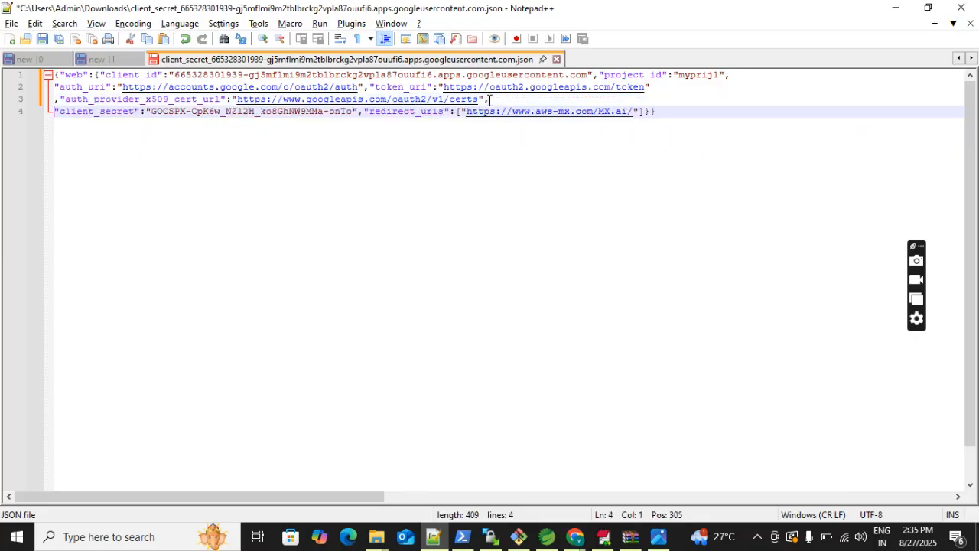
- Return to the Google Cloud console in Chrome and close the created OAuth client's details dialog
key("alt+Tab")
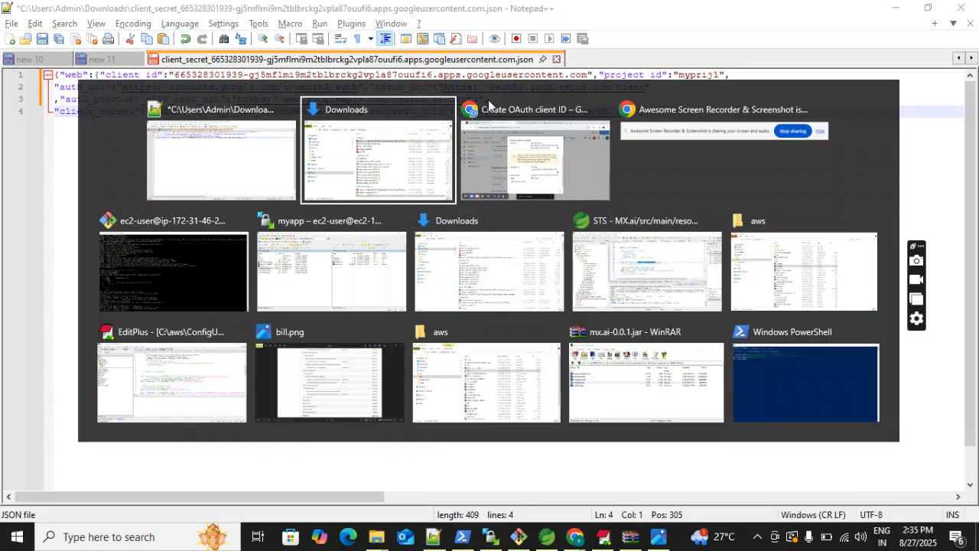
left_click(489, 104)
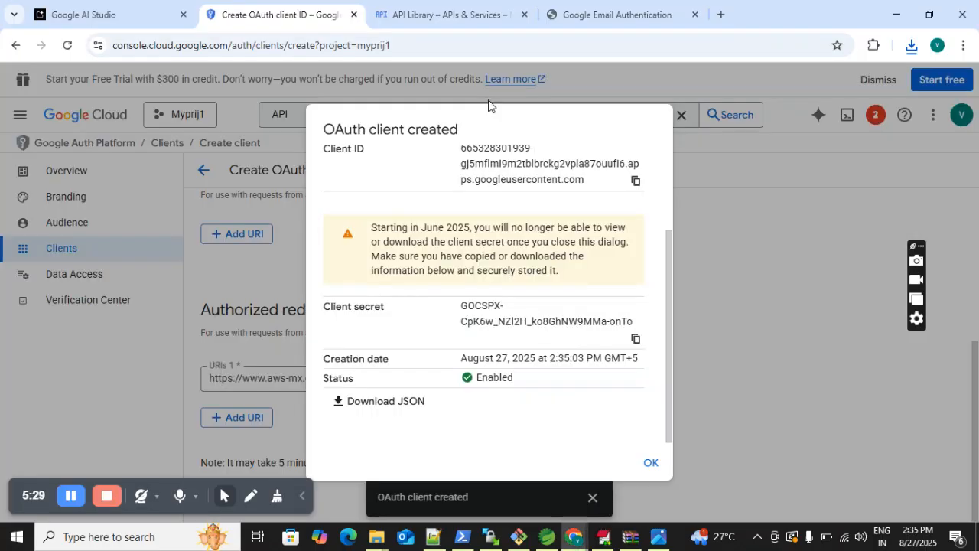
left_click(650, 464)
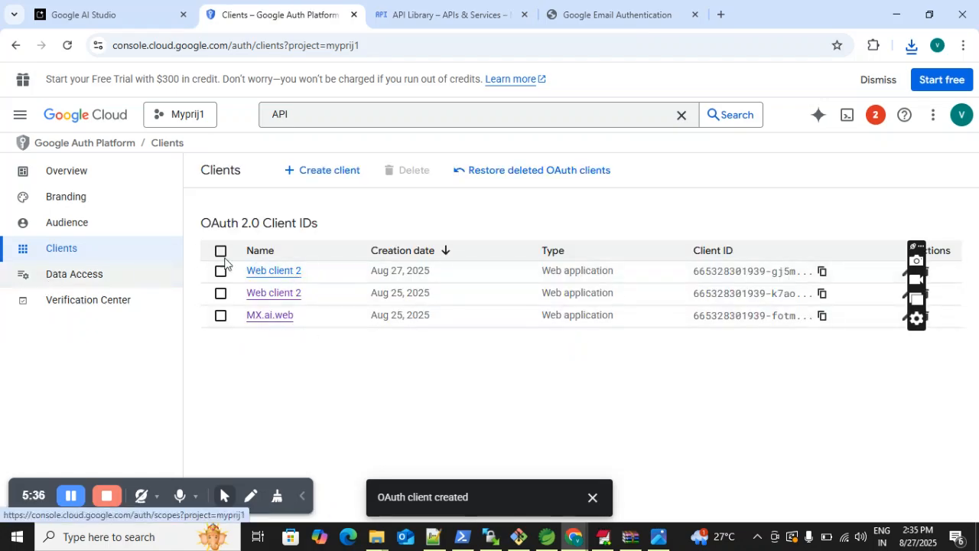
- In Data Access, add the non-sensitive scopes userinfo.email and userinfo.profile to the project and update the selection
left_click(80, 277)
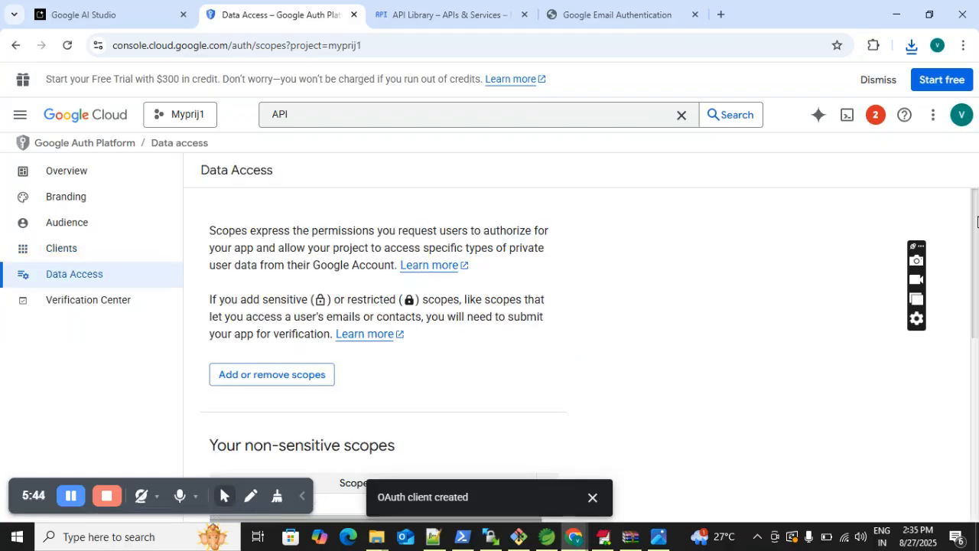
scroll(382, 242, "down", 2)
left_click(292, 255)
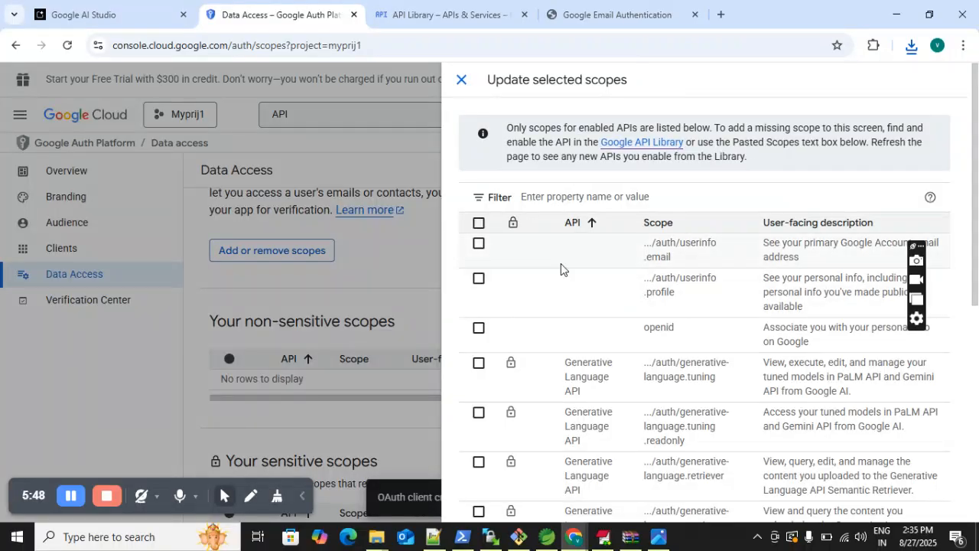
left_click(479, 244)
left_click(479, 279)
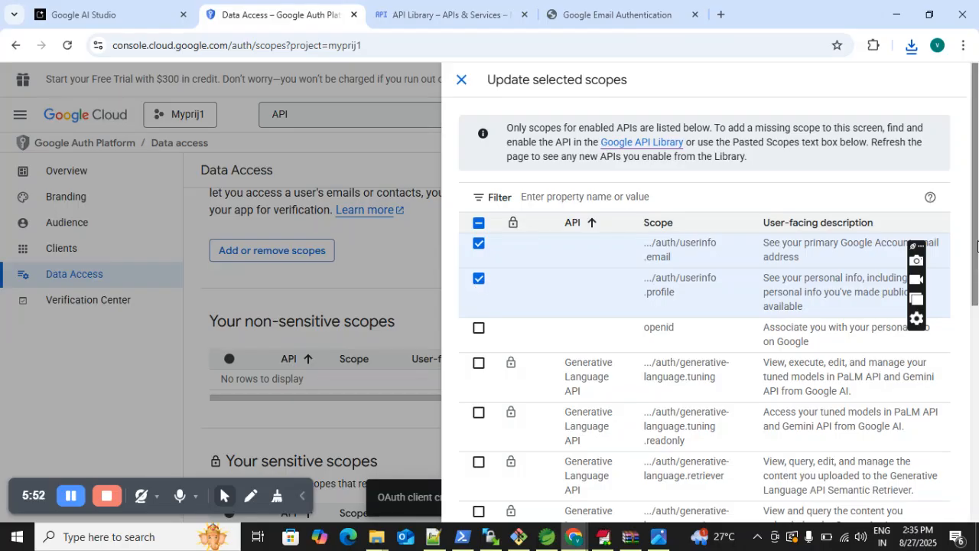
scroll(978, 245, "down", 5)
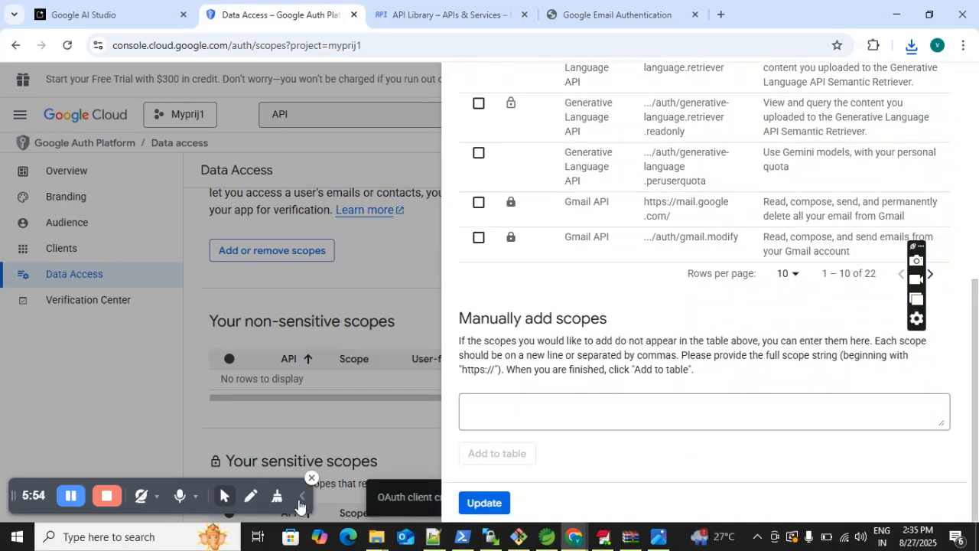
left_click(482, 503)
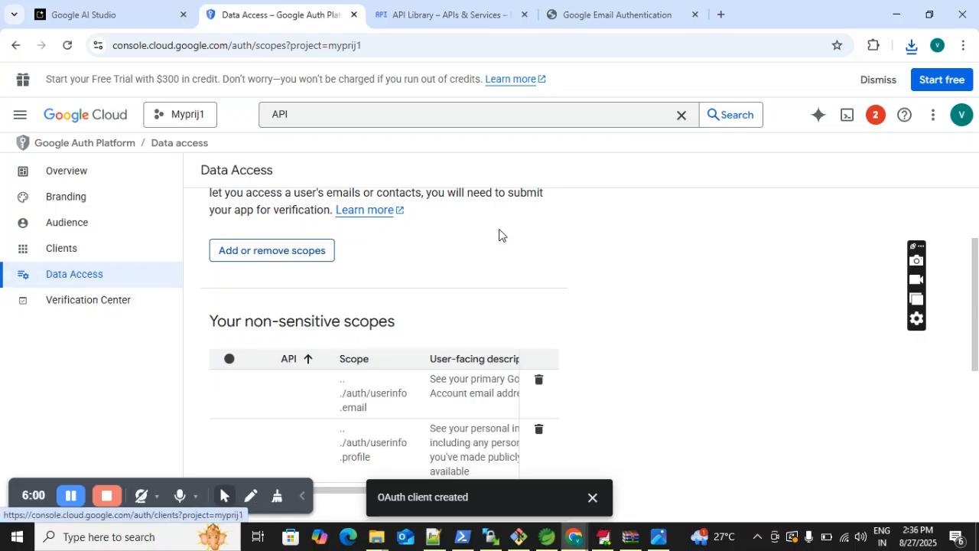
left_click_drag(975, 269, 978, 68)
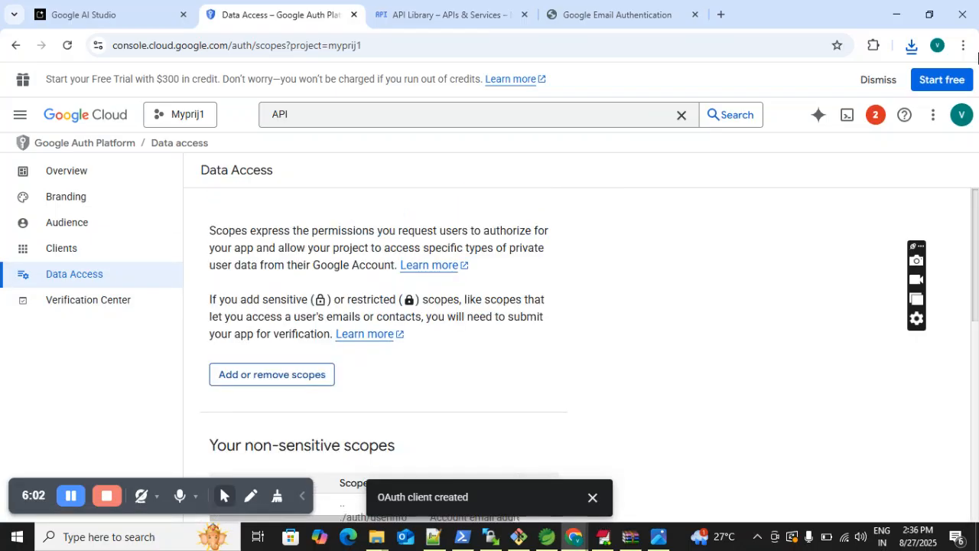
- Open the Gmail Agent login form and fill in the email ID from the saved entries
left_click(580, 19)
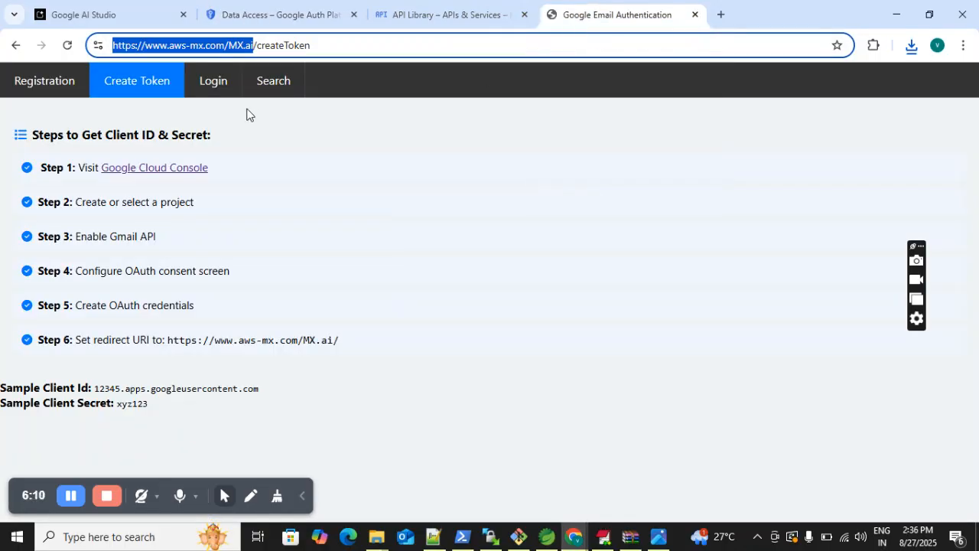
left_click(205, 86)
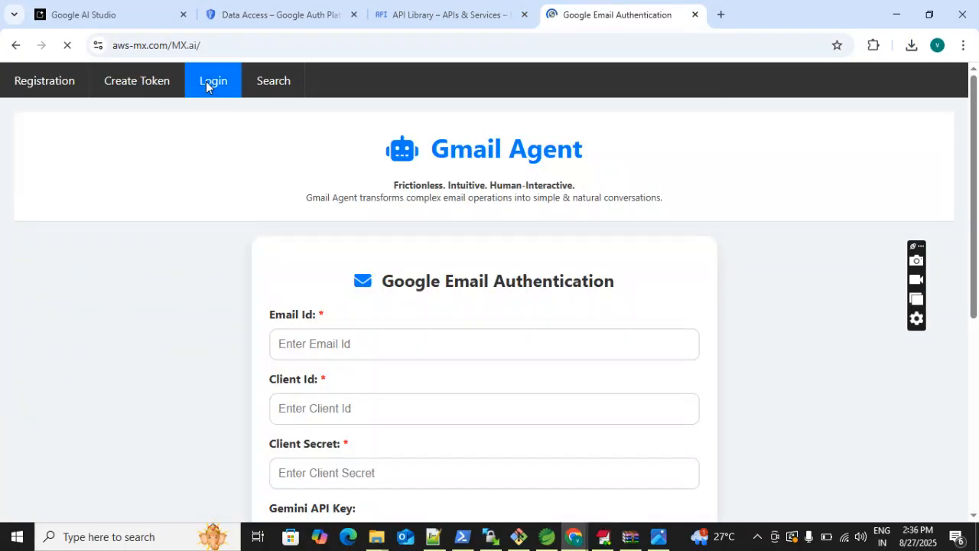
left_click(345, 340)
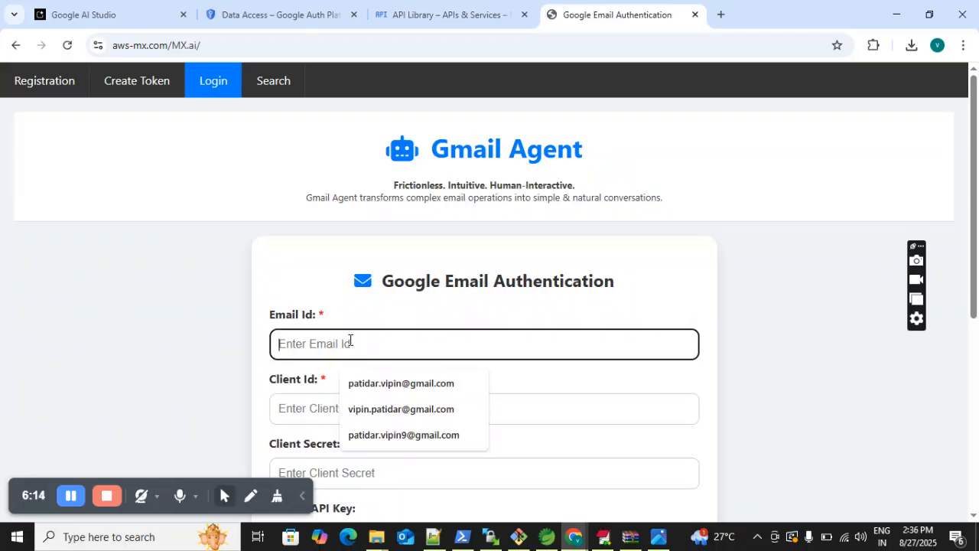
left_click(395, 409)
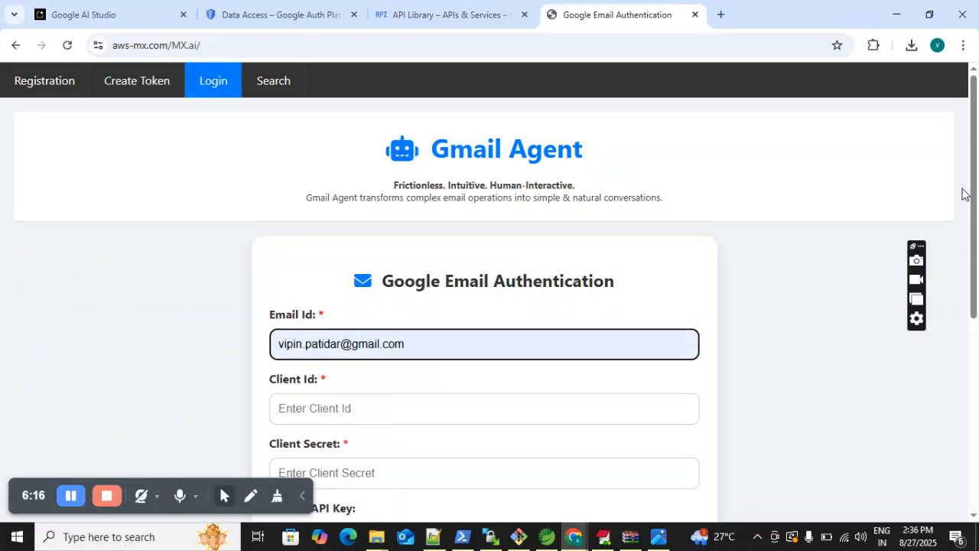
- Fill in the client ID and client secret on the login form from the saved entries
left_click_drag(975, 186, 975, 318)
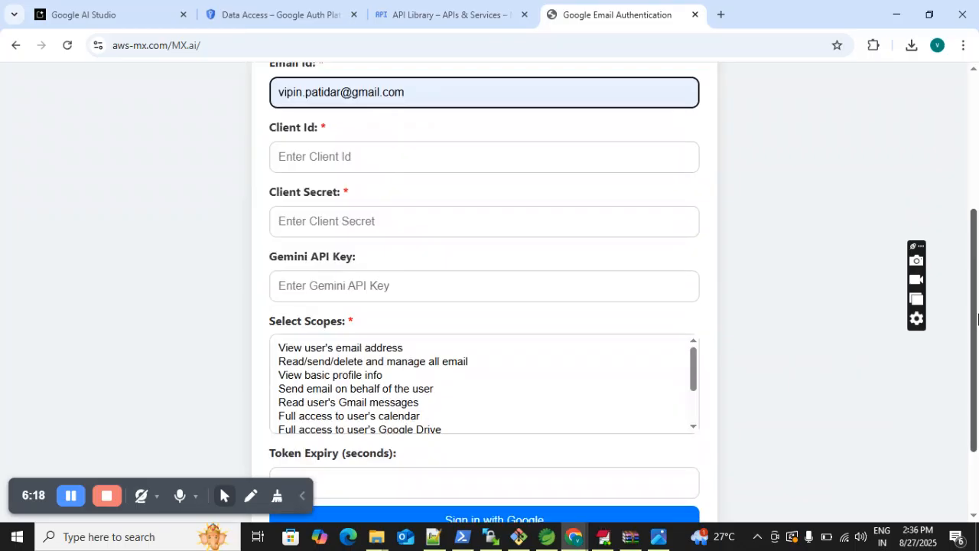
left_click(323, 160)
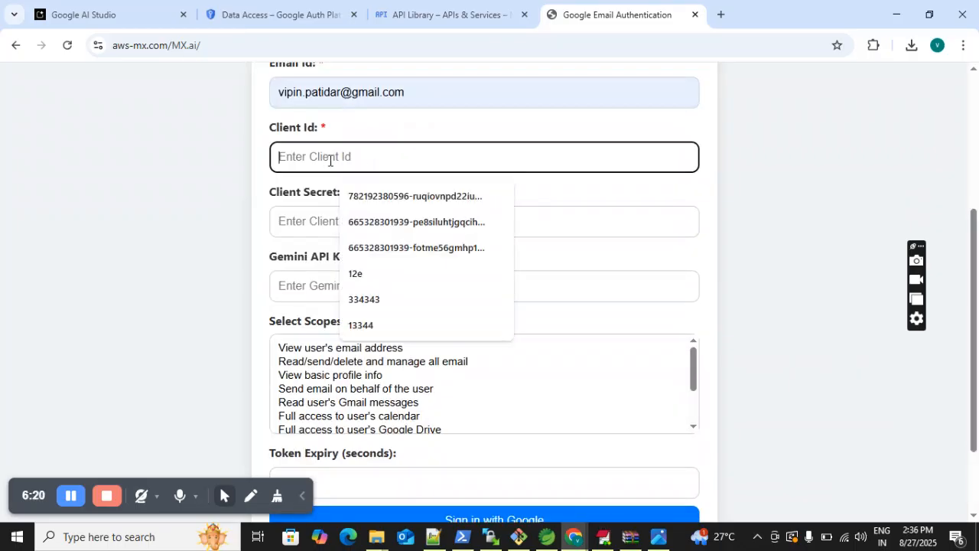
left_click(418, 248)
left_click(372, 221)
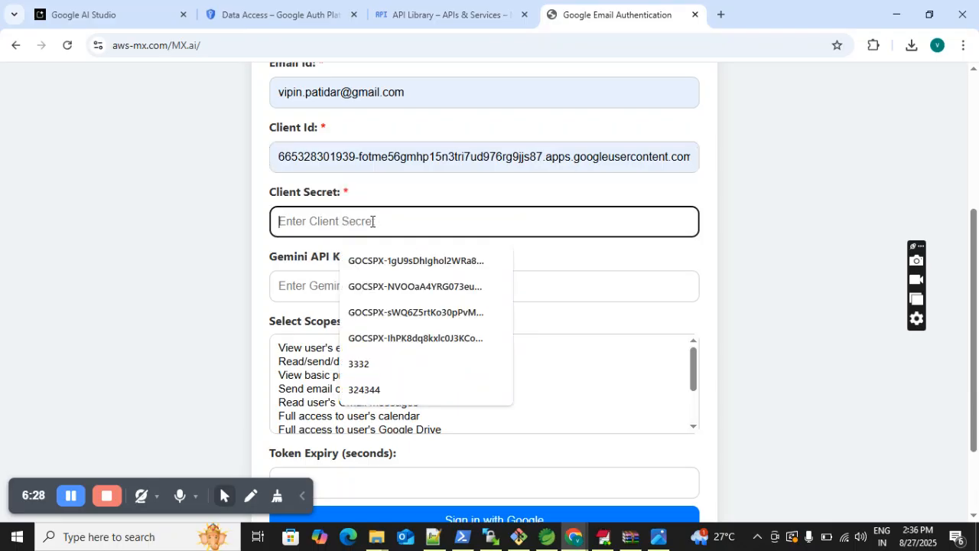
left_click(413, 338)
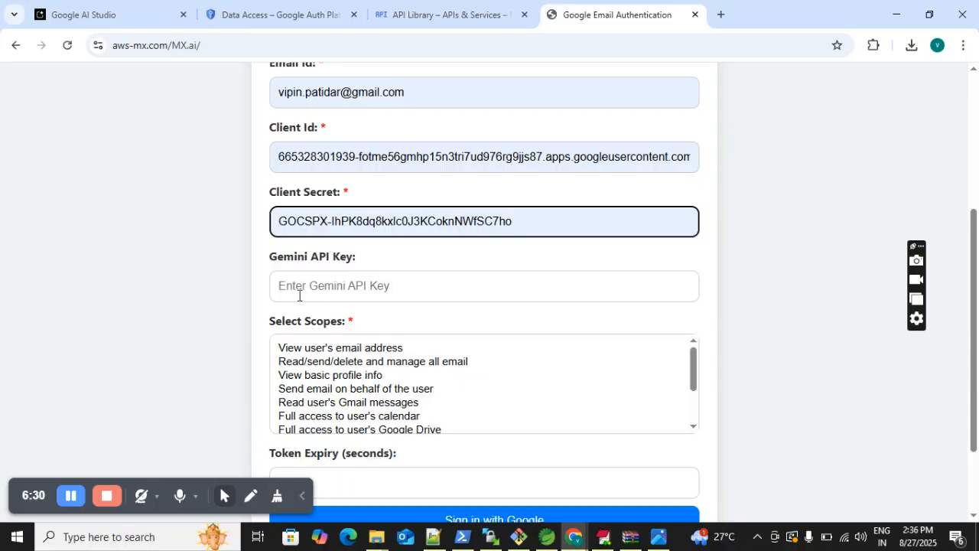
- Look up the key creation option and the existing Gemini API keys in Google AI Studio, and return to the login form
left_click(313, 285)
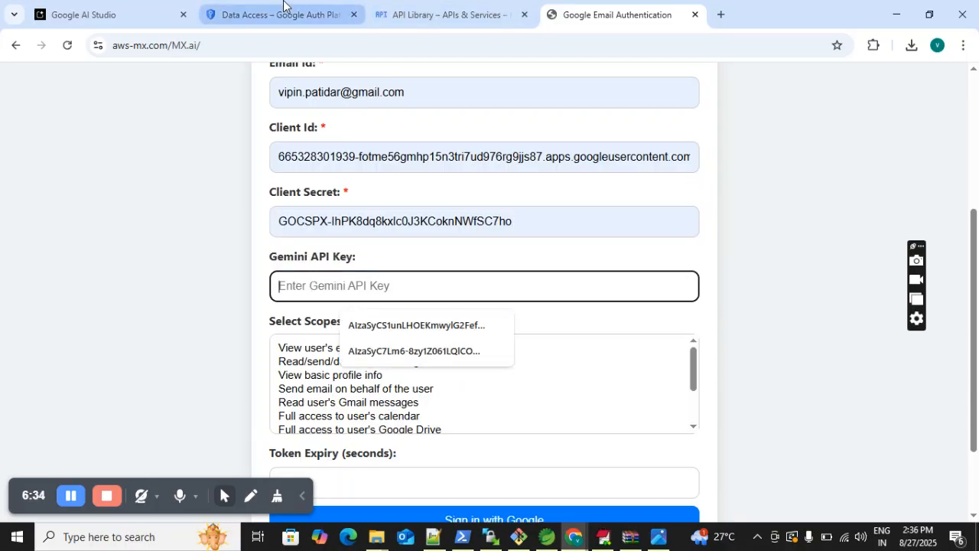
left_click(420, 17)
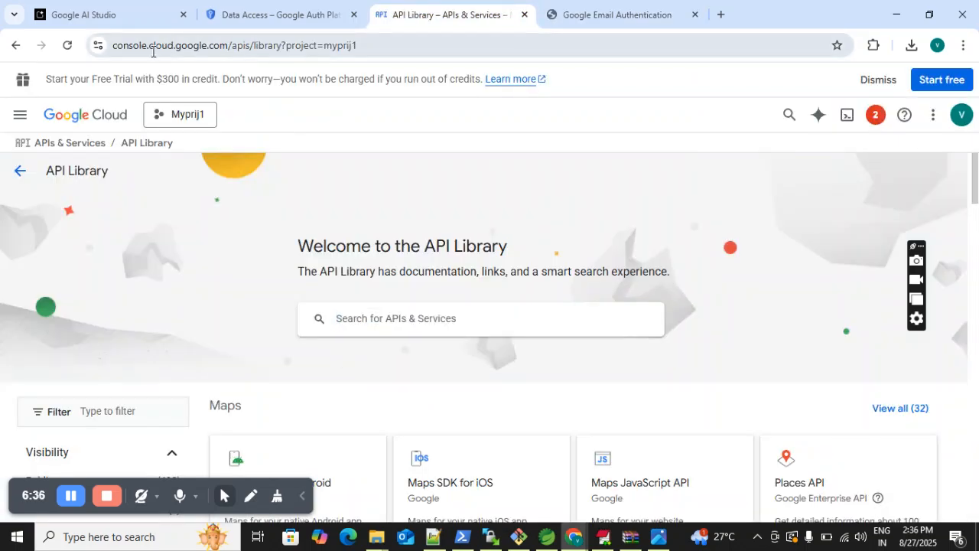
left_click(127, 15)
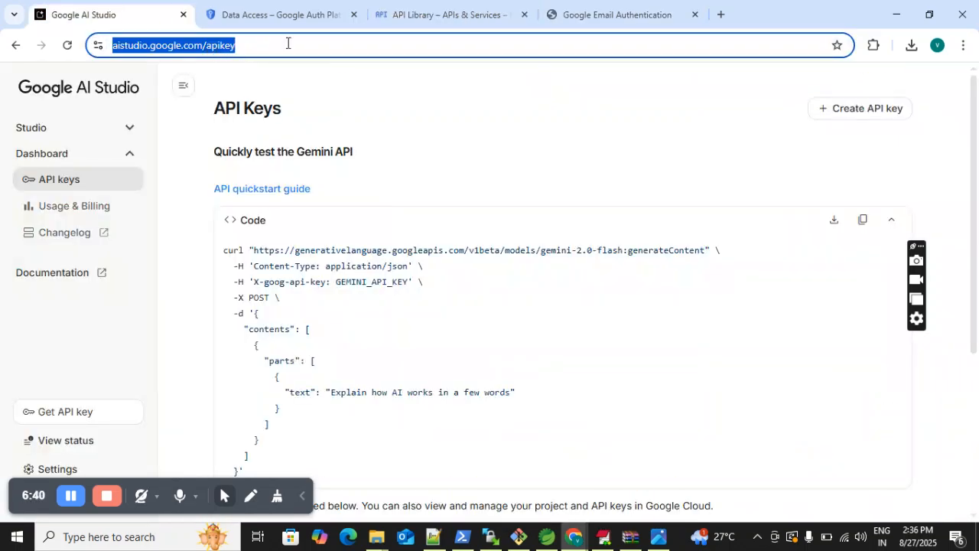
left_click(872, 110)
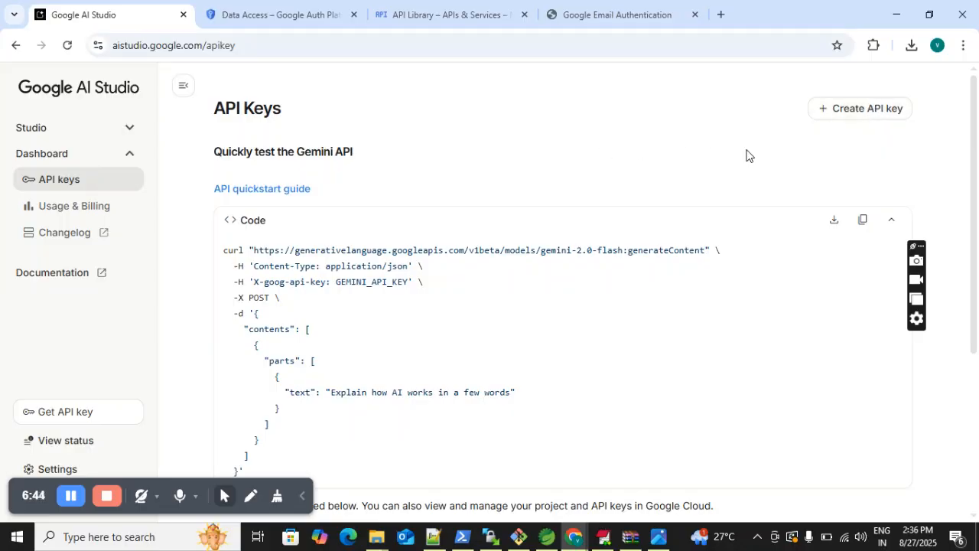
left_click_drag(975, 150, 978, 318)
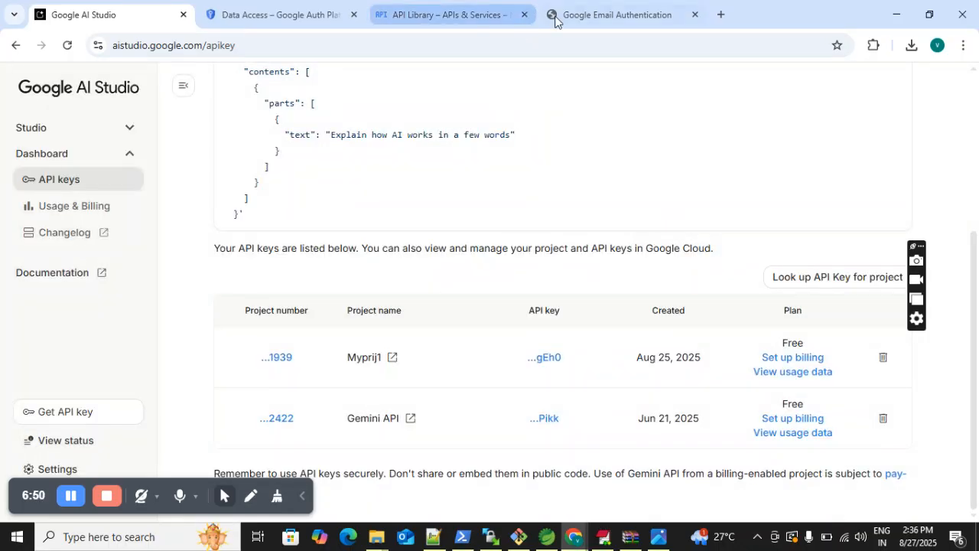
left_click(581, 23)
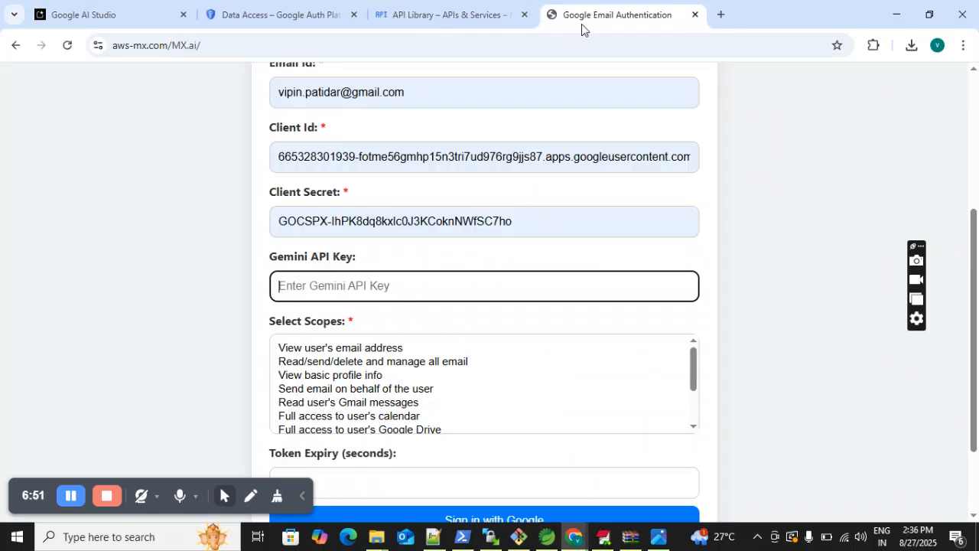
- Fill in the Gemini API key on the login form from the saved entries
left_click(338, 278)
left_click(402, 350)
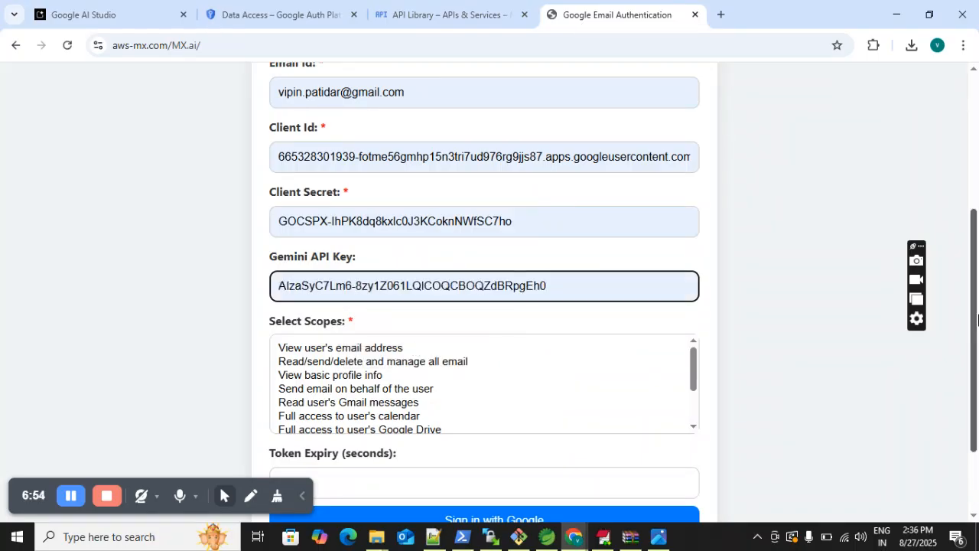
scroll(976, 323, "down", 2)
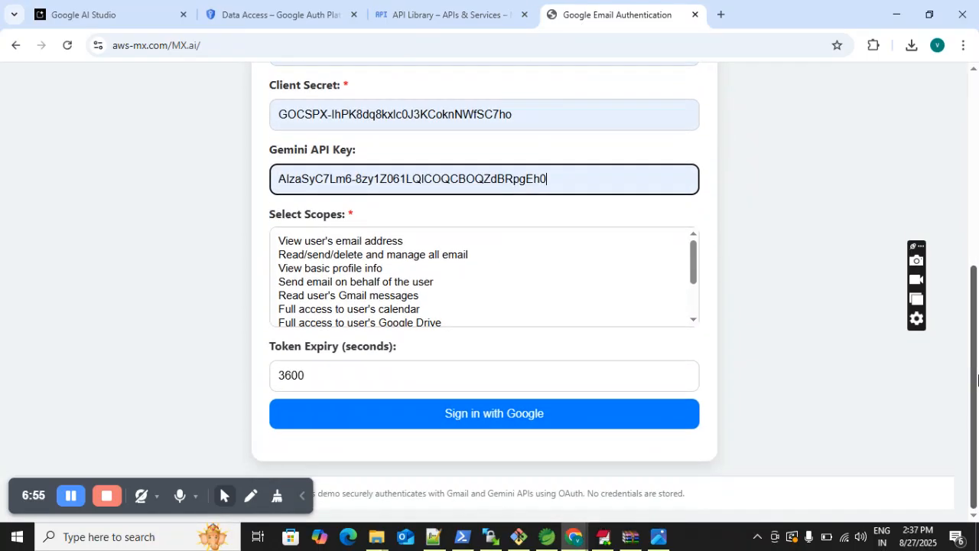
- Select the scope "Read user's Gmail messages" and review the token expiry field on the login form
left_click(348, 298)
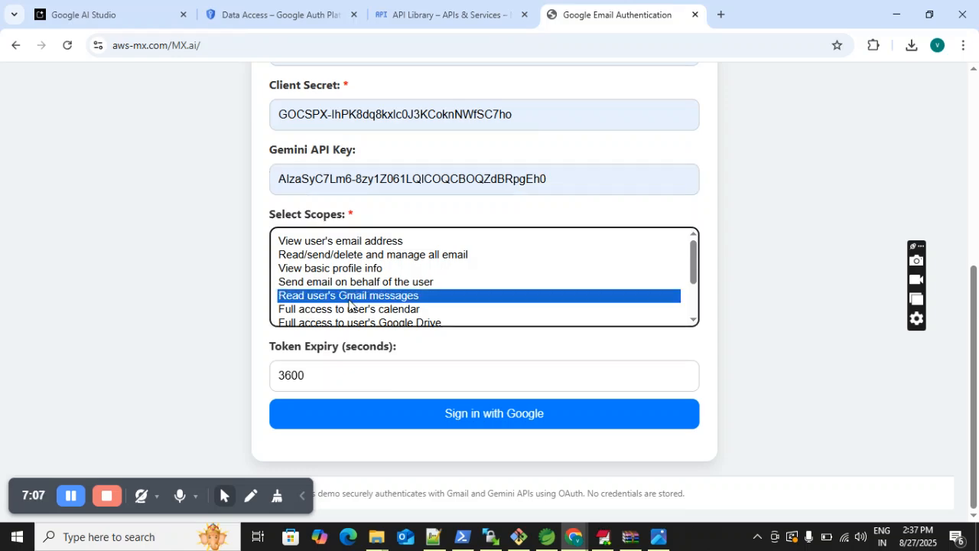
left_click(306, 374)
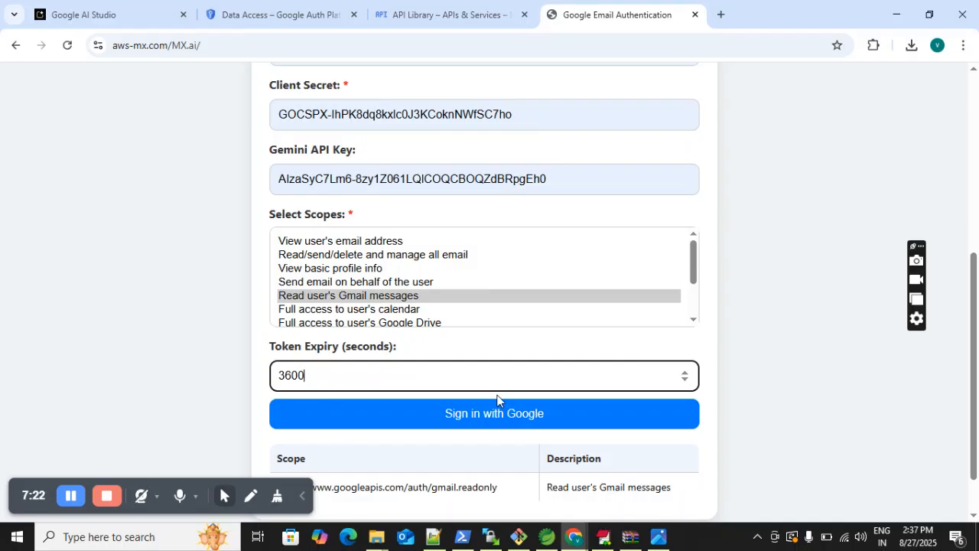
left_click(805, 316)
left_click_drag(975, 316, 977, 390)
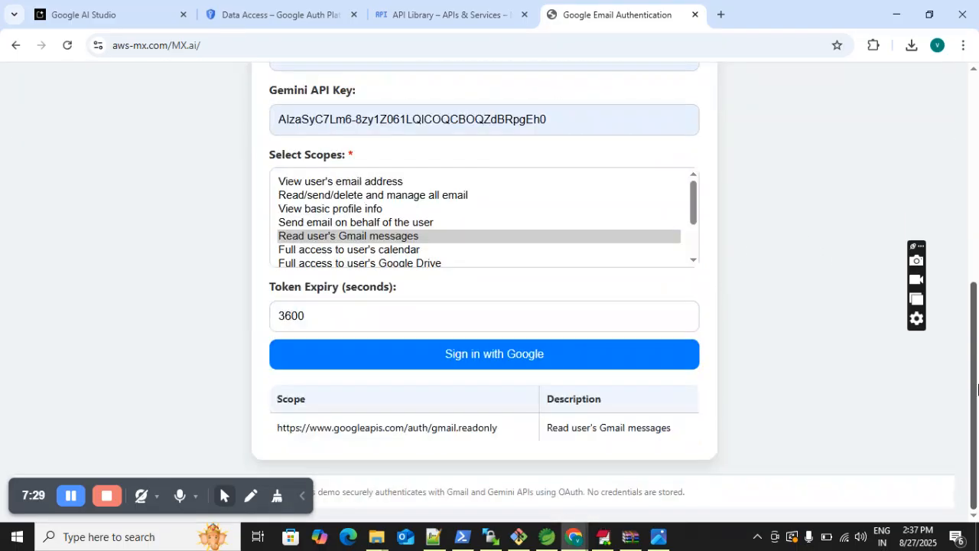
left_click(309, 314)
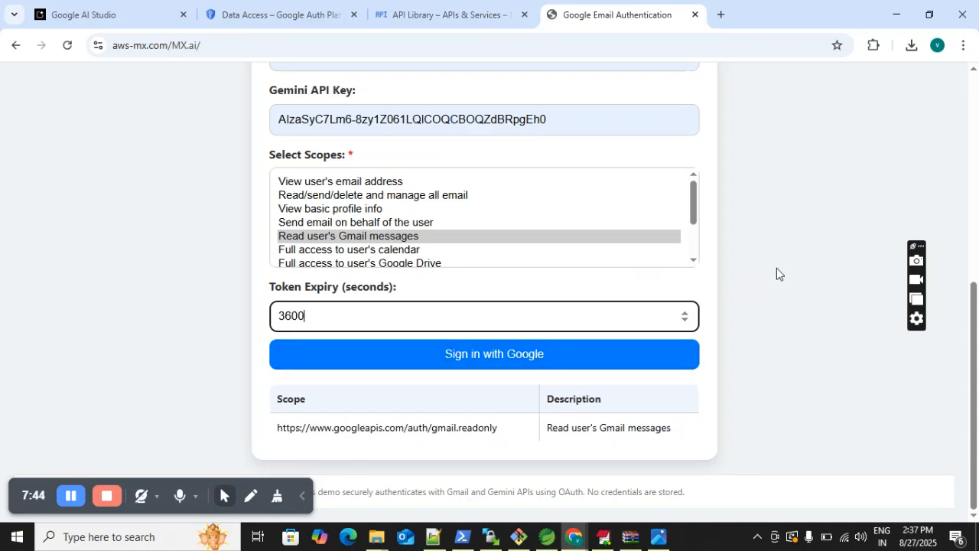
mouse_move(977, 343)
left_mouse_down()
mouse_move(977, 153)
mouse_move(977, 348)
left_mouse_up()
- Sign in with the Google account matching the form's email ID, proceeding past the unverified-app warning and granting aws-mx.com access
left_click(466, 353)
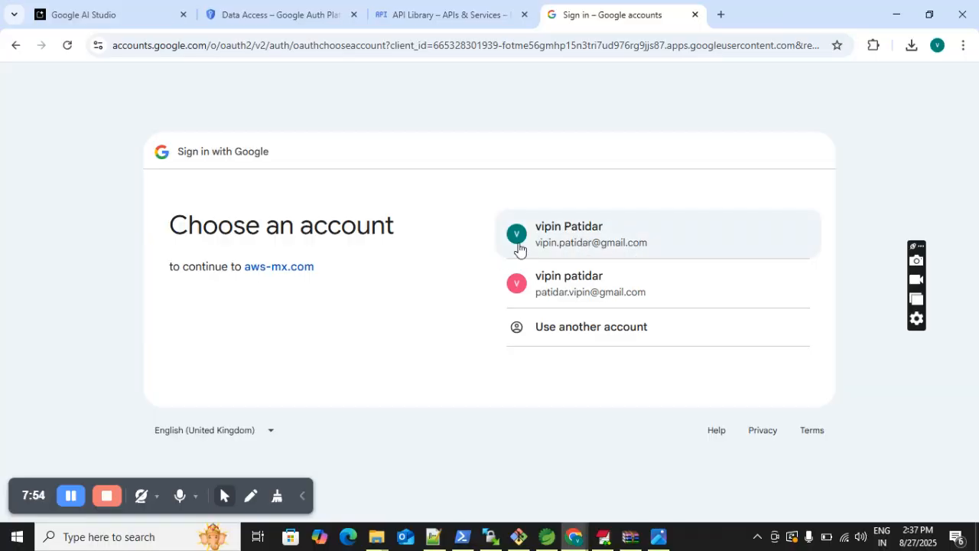
left_click(572, 234)
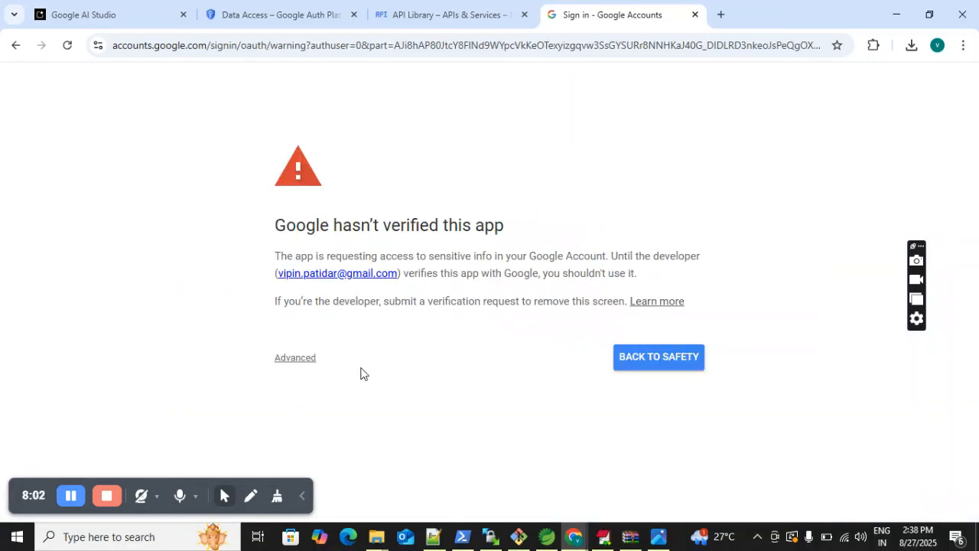
left_click(279, 361)
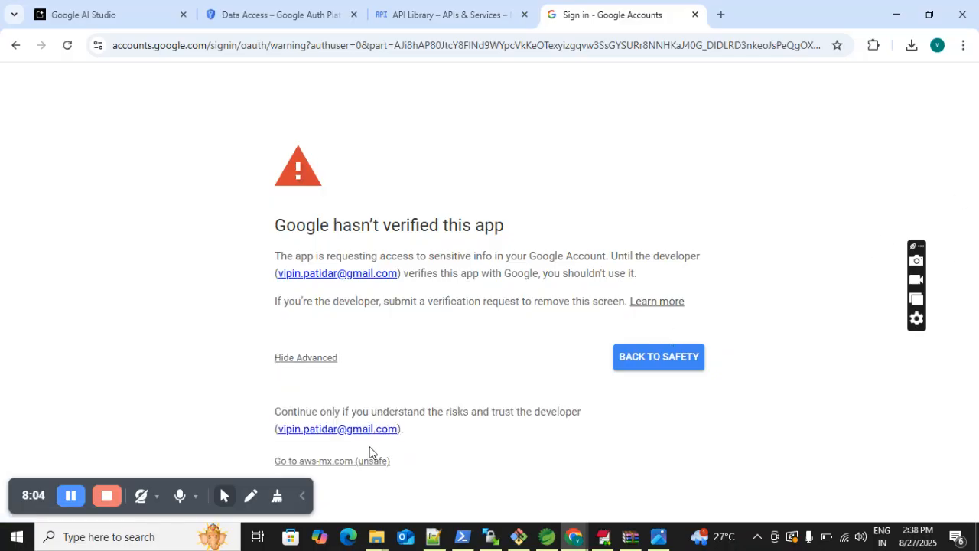
left_click(339, 466)
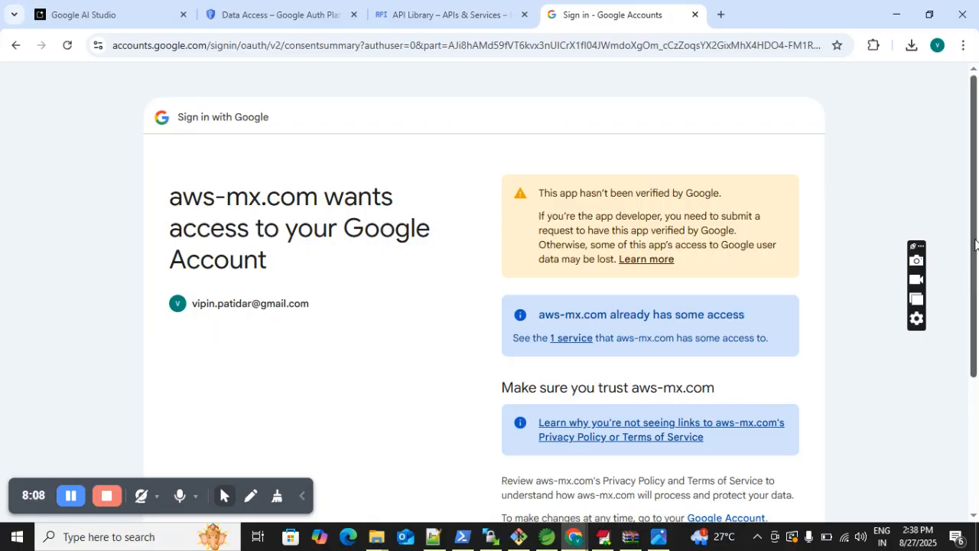
left_click_drag(975, 244, 977, 378)
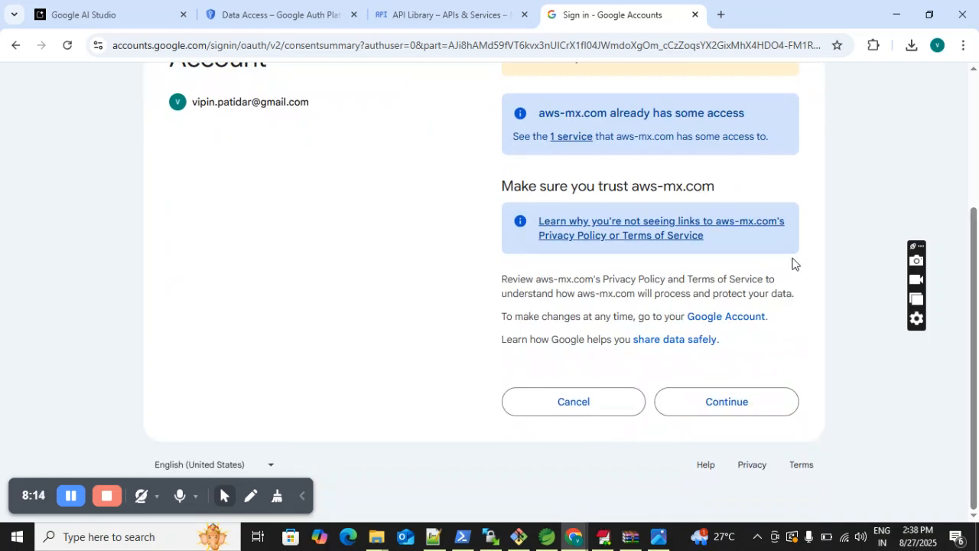
left_click(727, 406)
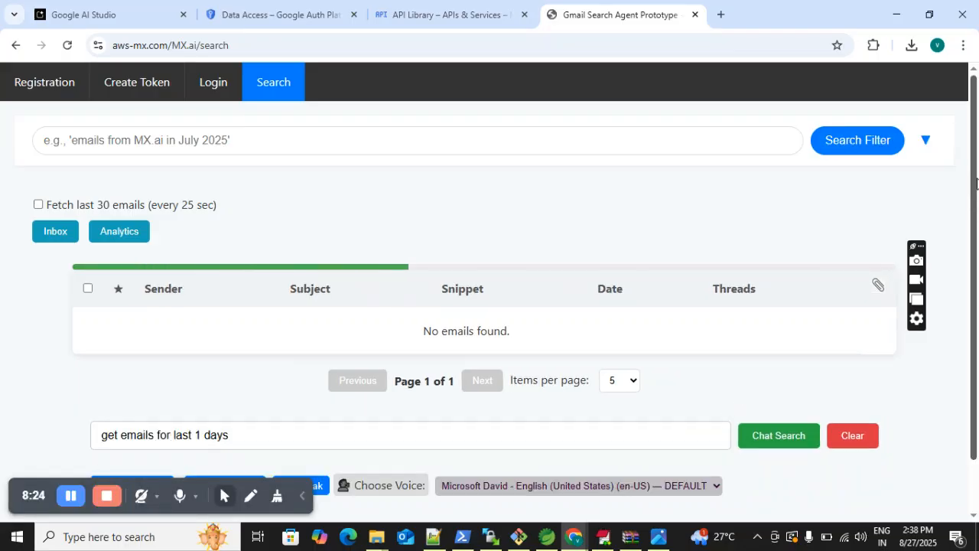
- Look over the fetched emails on the search page and set the list to 25 items per page
scroll(977, 262, "down", 1)
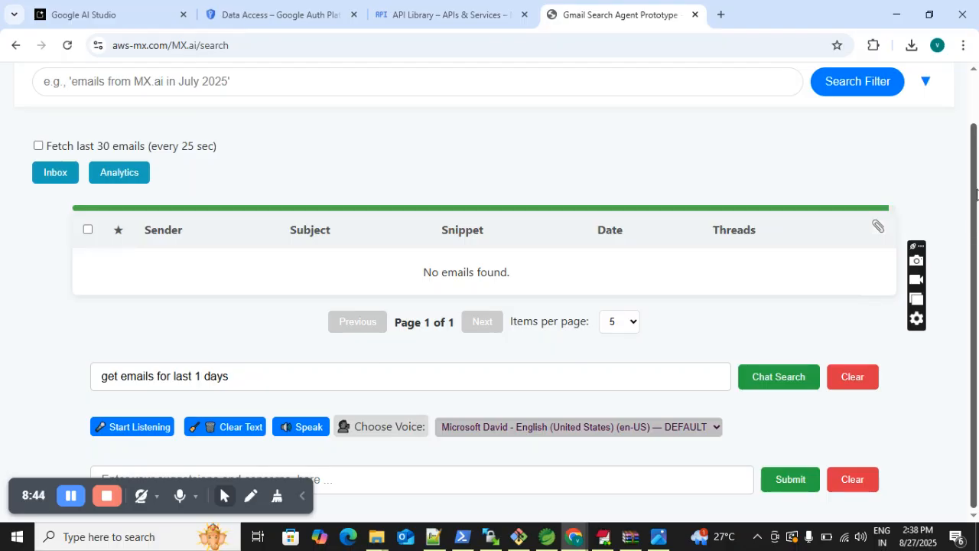
left_click_drag(977, 214, 978, 294)
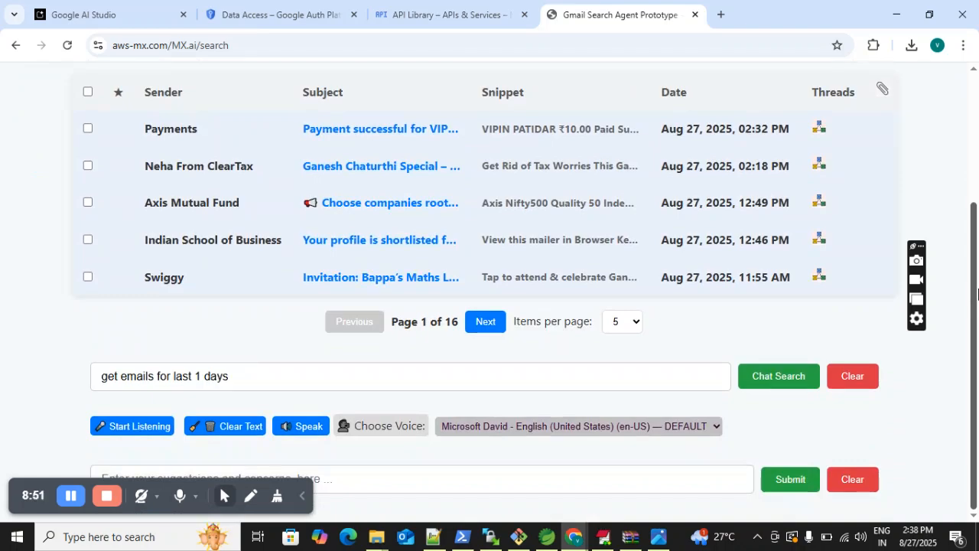
left_click_drag(978, 295, 978, 241)
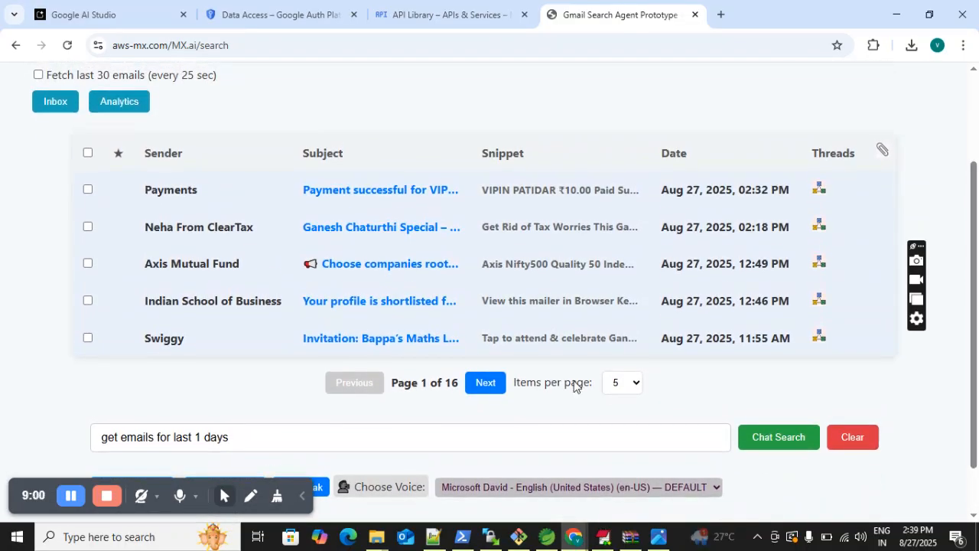
left_click(614, 387)
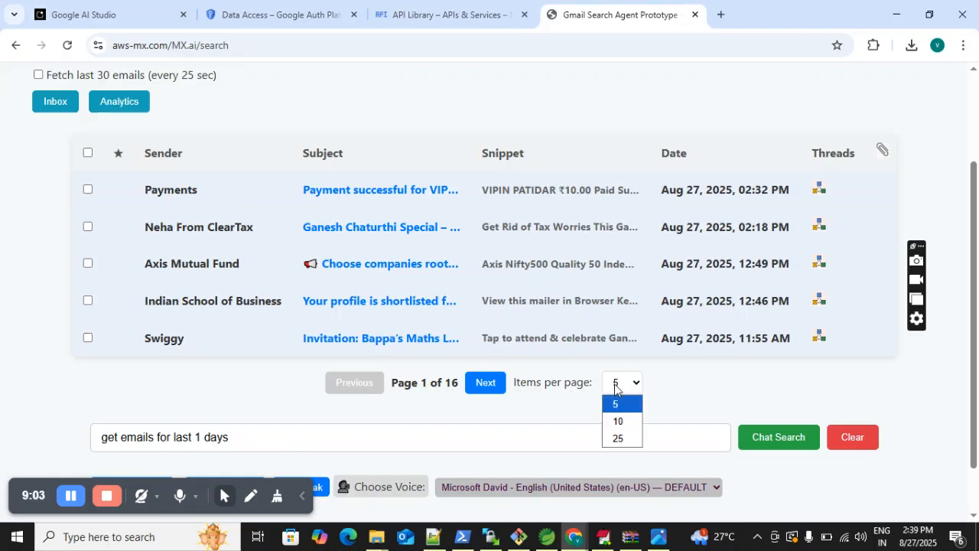
left_click(617, 438)
- Replace the chat search query with "get email having subject MX.ai" and run the search
scroll(977, 268, "down", 1)
left_click_drag(976, 268, 976, 486)
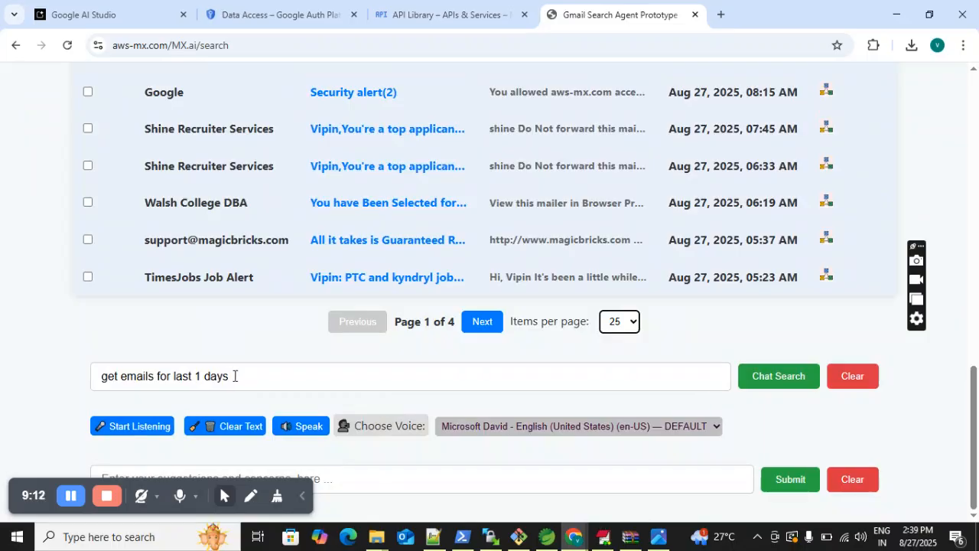
left_click_drag(234, 375, 61, 369)
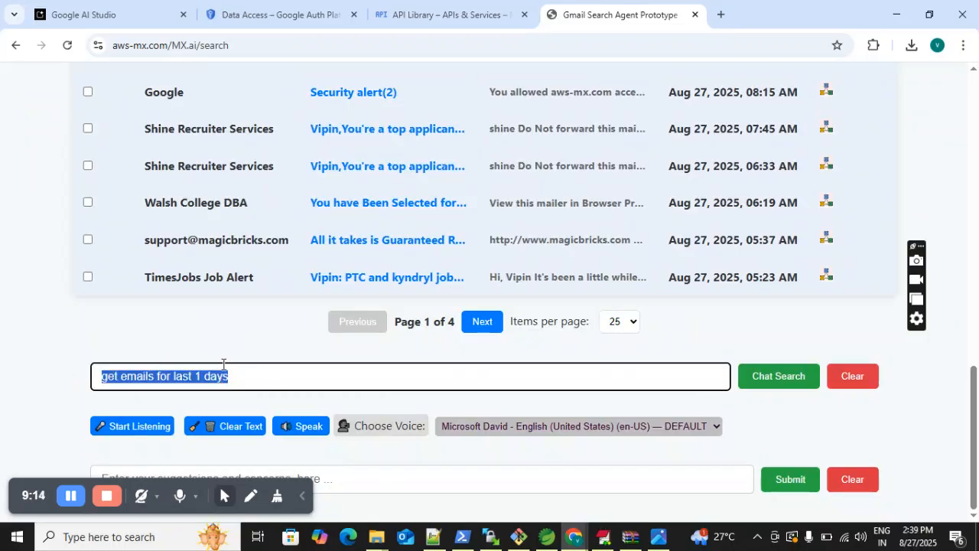
type("MX")
key("BackSpace")
key("BackSpace")
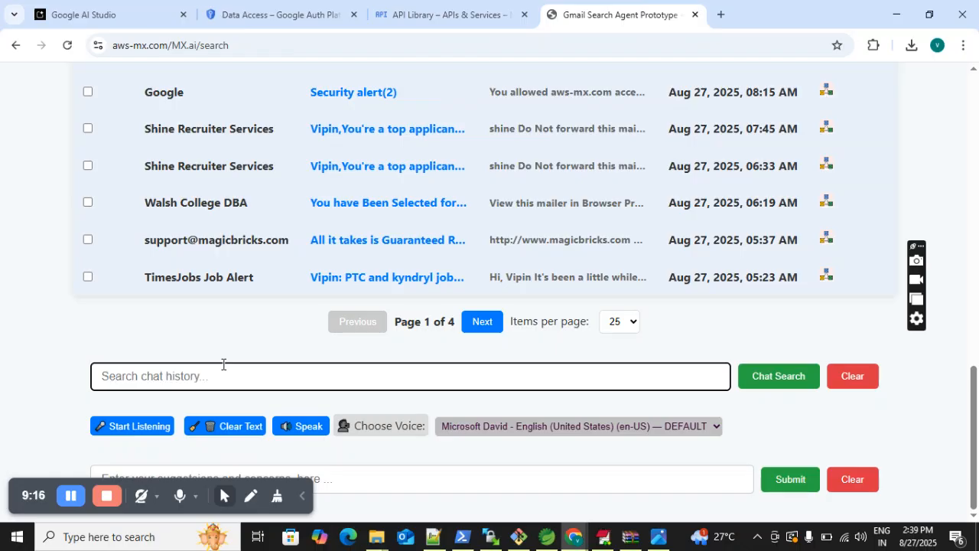
type("get")
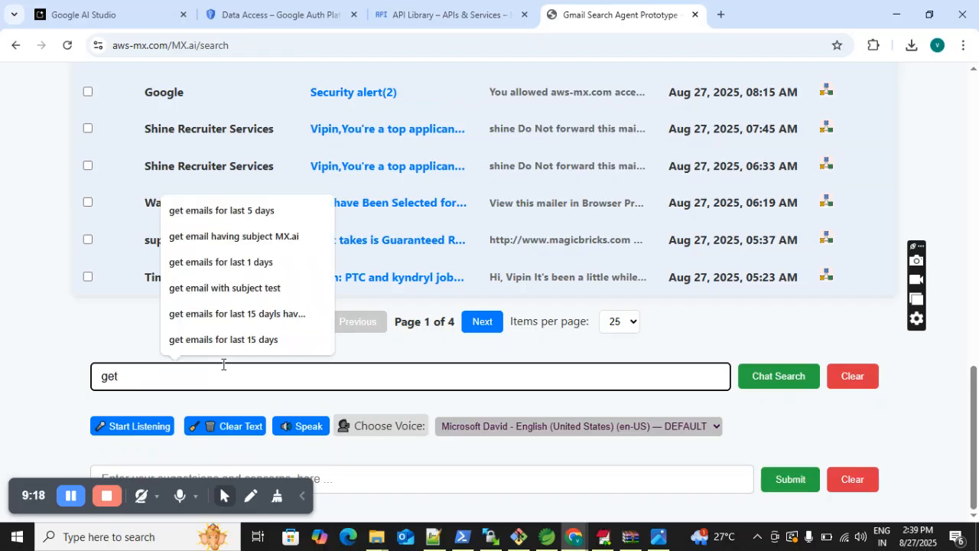
left_click(267, 238)
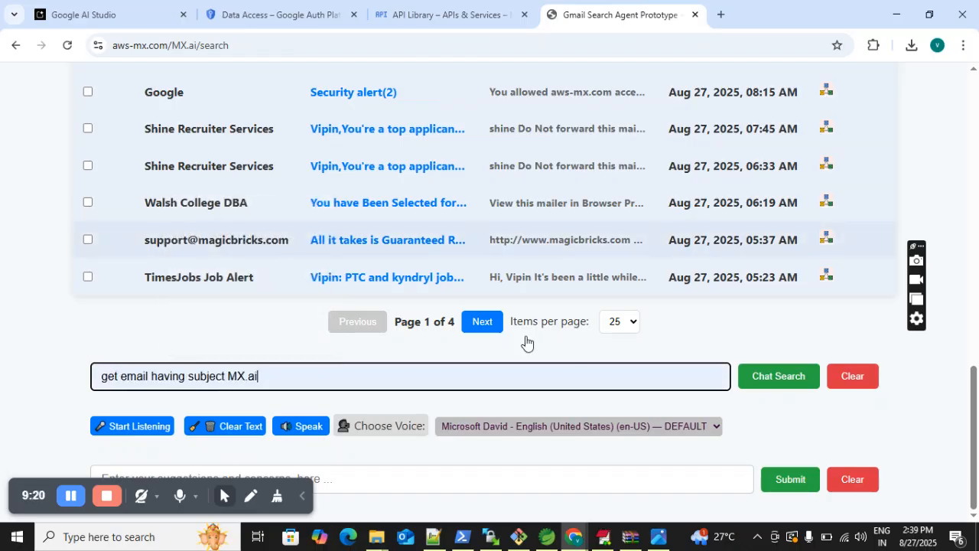
left_click(768, 384)
- Open the "Re: Regarding MX.ai" email dated Jul 26, 2025, 10:36 AM to read its message, and close it
left_click_drag(977, 396, 977, 206)
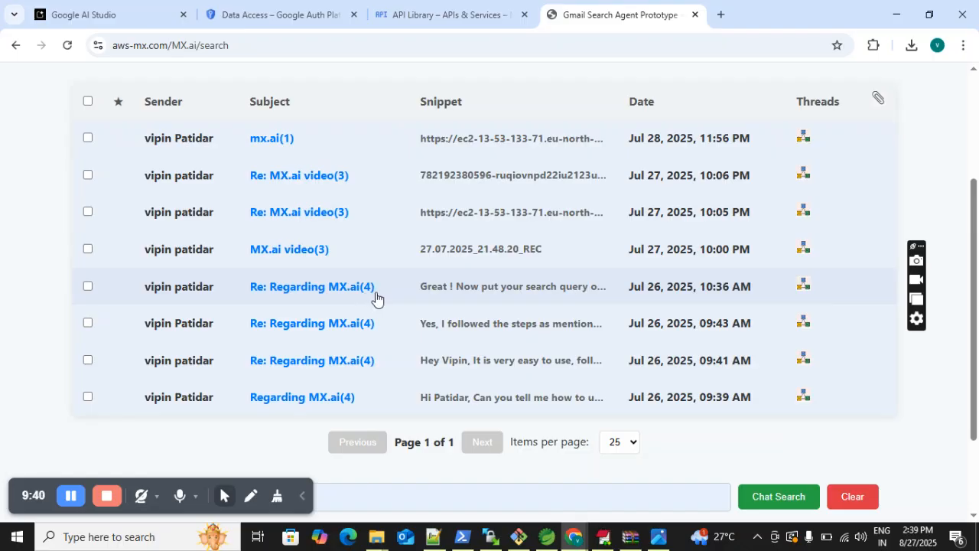
left_click(309, 294)
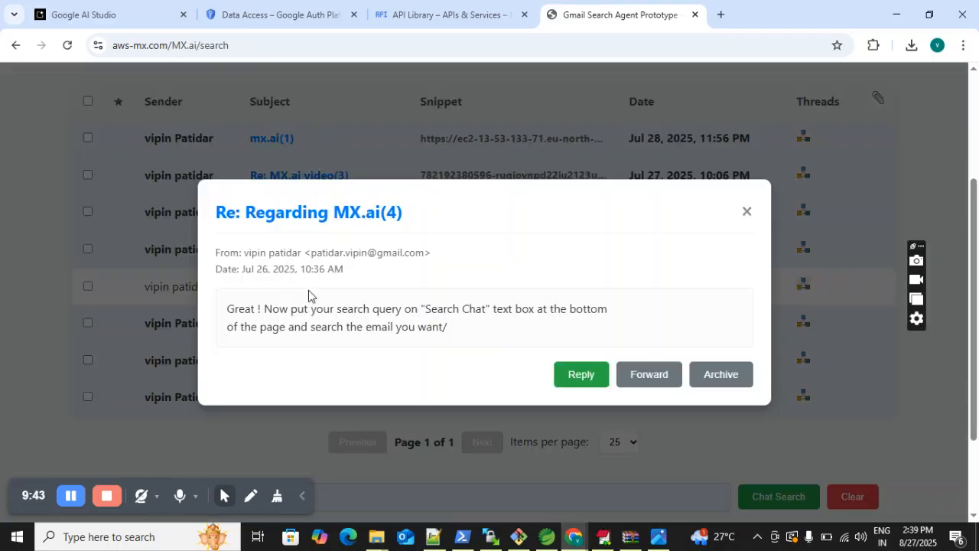
left_click(747, 212)
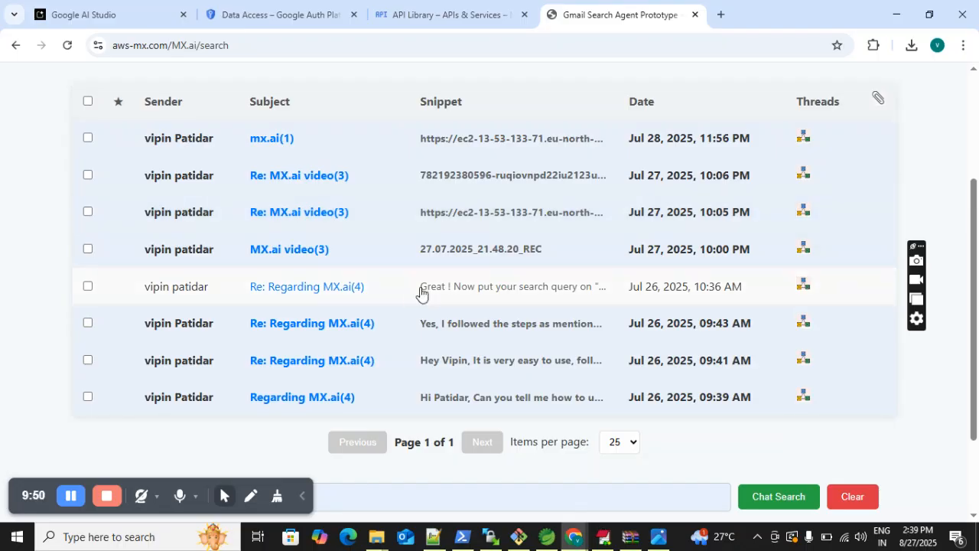
left_click(794, 288)
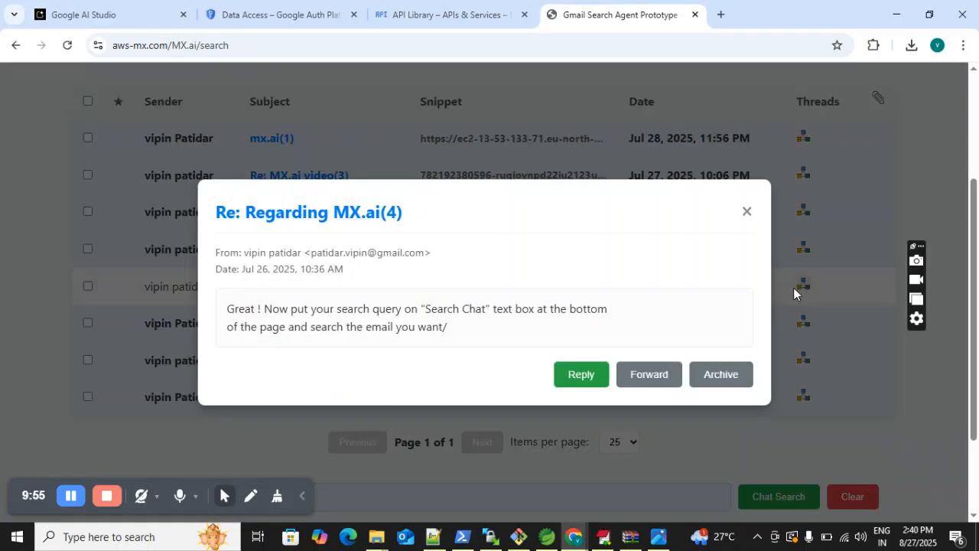
left_click(747, 212)
- Open the "MX.ai video" email dated Jul 27, 2025, 10:00 PM to view its message, and close it
scroll(975, 279, "up", 1)
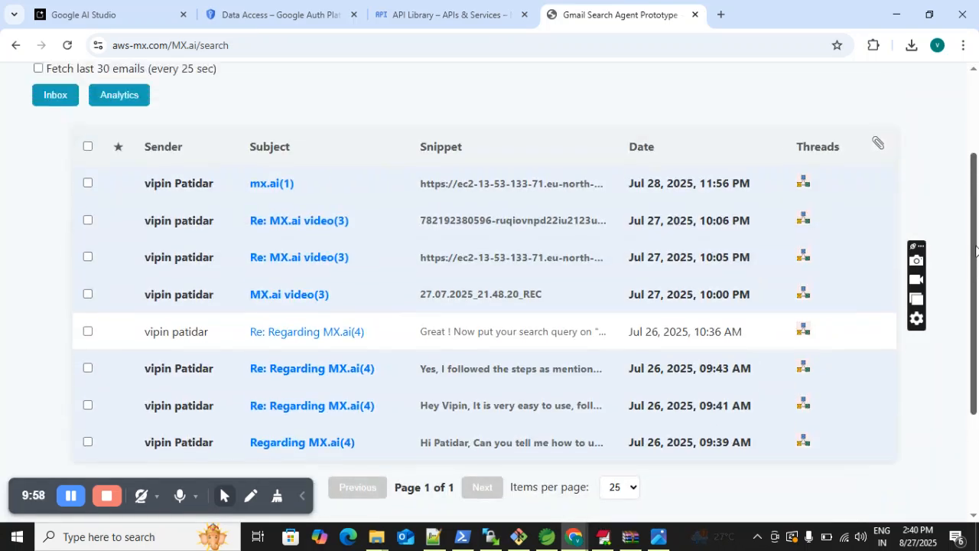
left_click(811, 303)
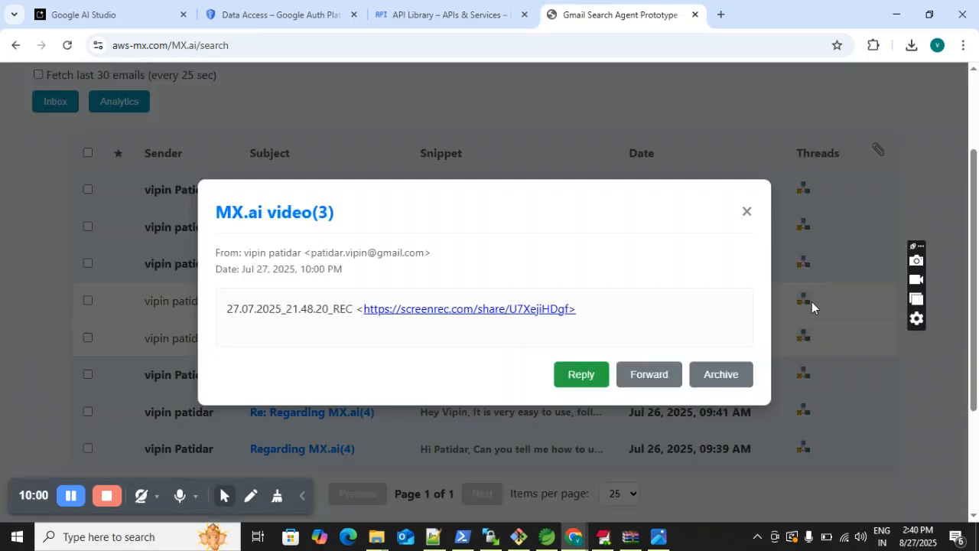
left_click(747, 209)
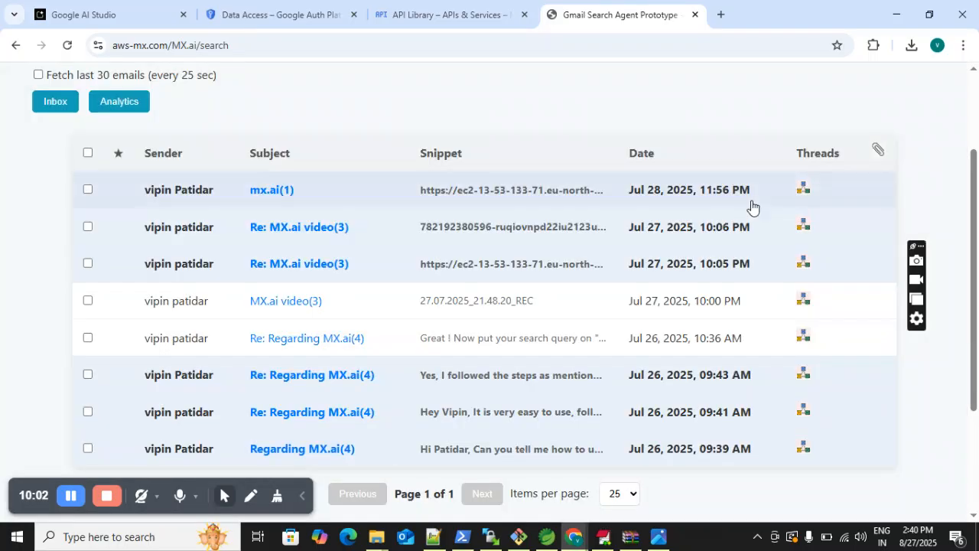
- Open the conversation thread of the oldest "Regarding MX.ai" email, examine its messages and sender addresses, and close it
scroll(977, 345, "down", 2)
scroll(976, 345, "down", 1)
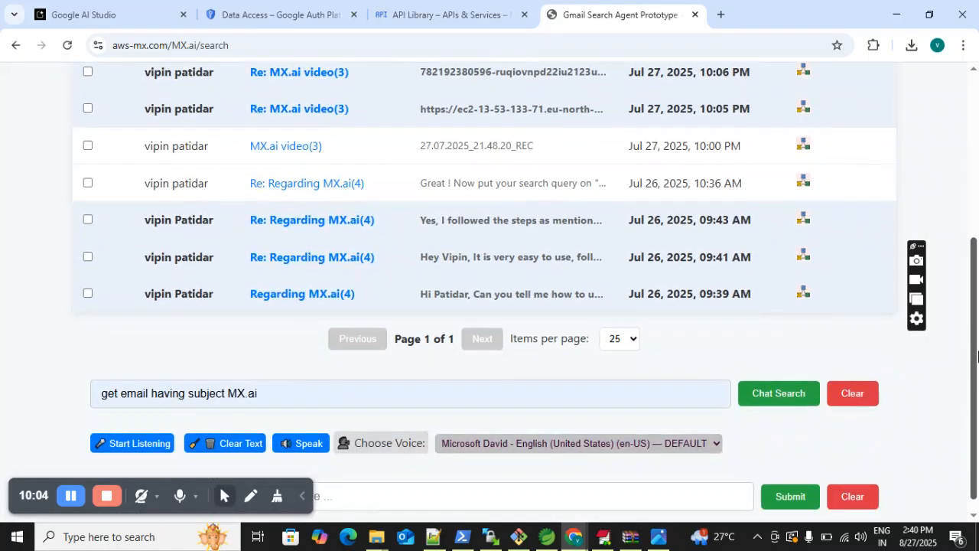
left_click(802, 293)
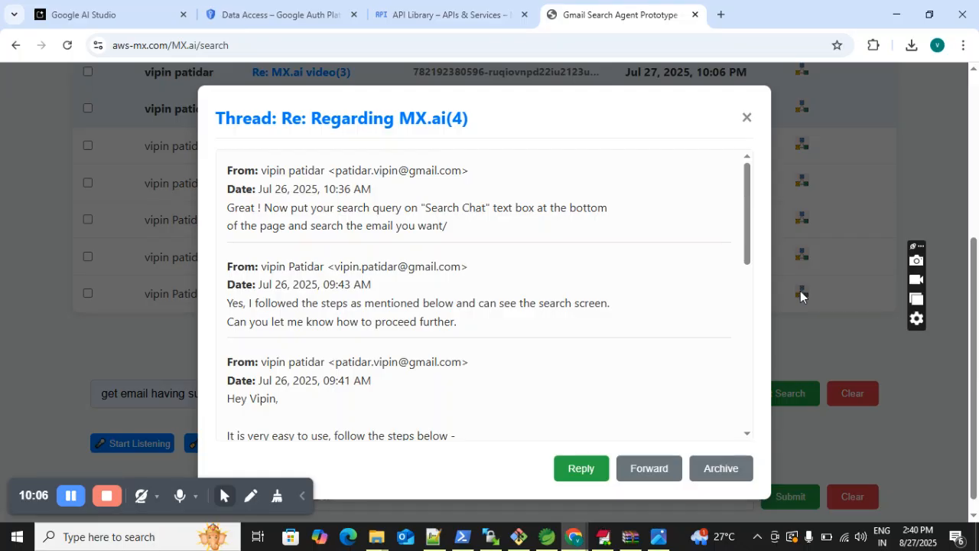
left_click_drag(748, 208, 761, 351)
left_click_drag(767, 369, 755, 182)
left_click_drag(335, 171, 453, 171)
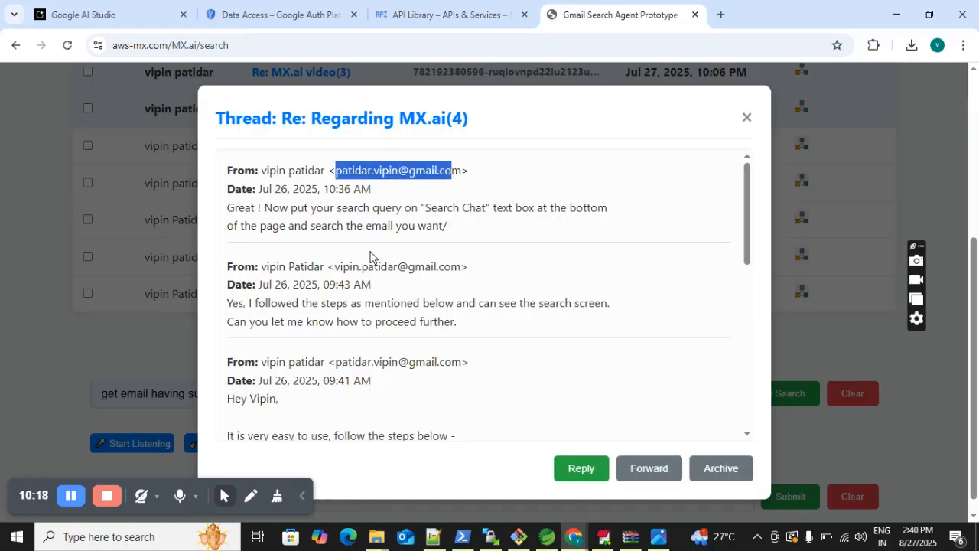
left_click_drag(334, 266, 463, 266)
key("ctrl+c")
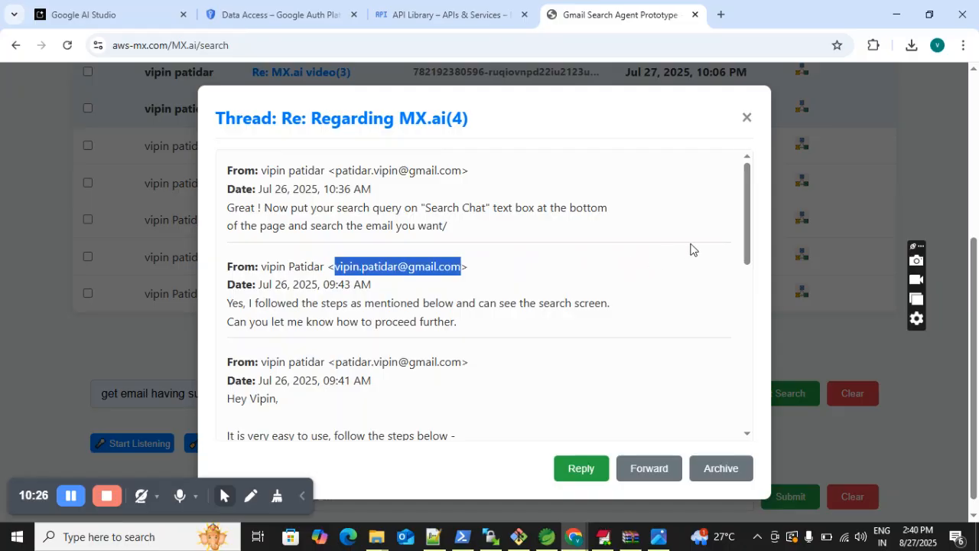
left_click_drag(748, 204, 744, 163)
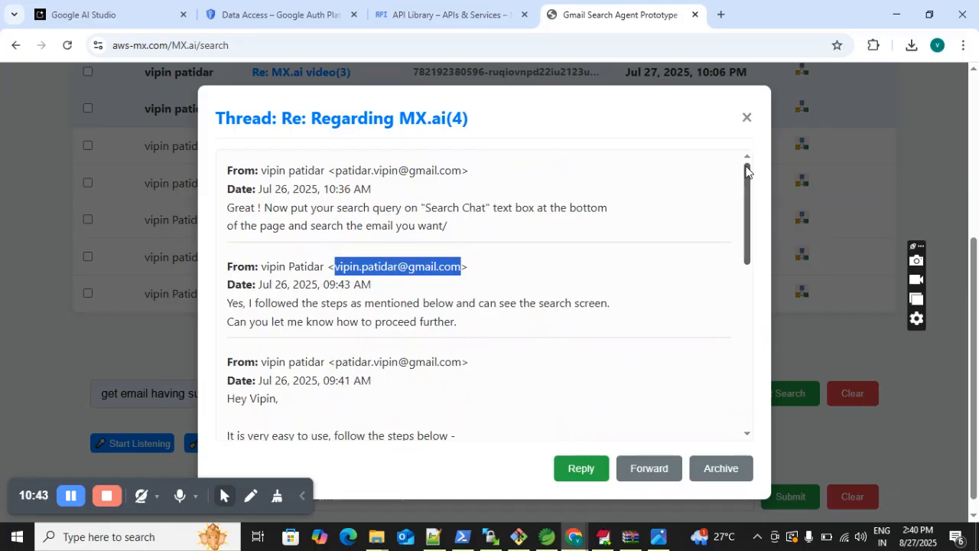
left_click(750, 121)
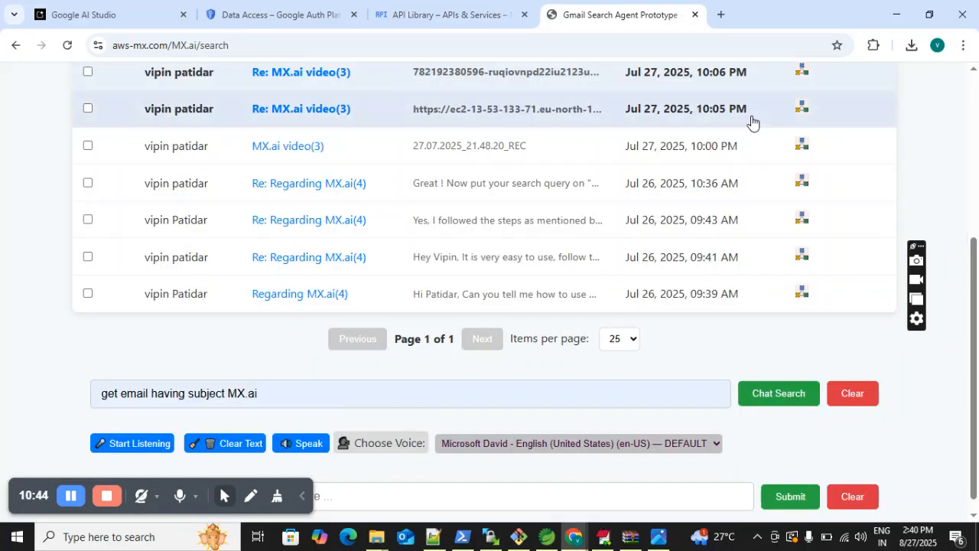
- Extend the chat search query with "received from" and the sender's email address, and run the search
left_click(299, 395)
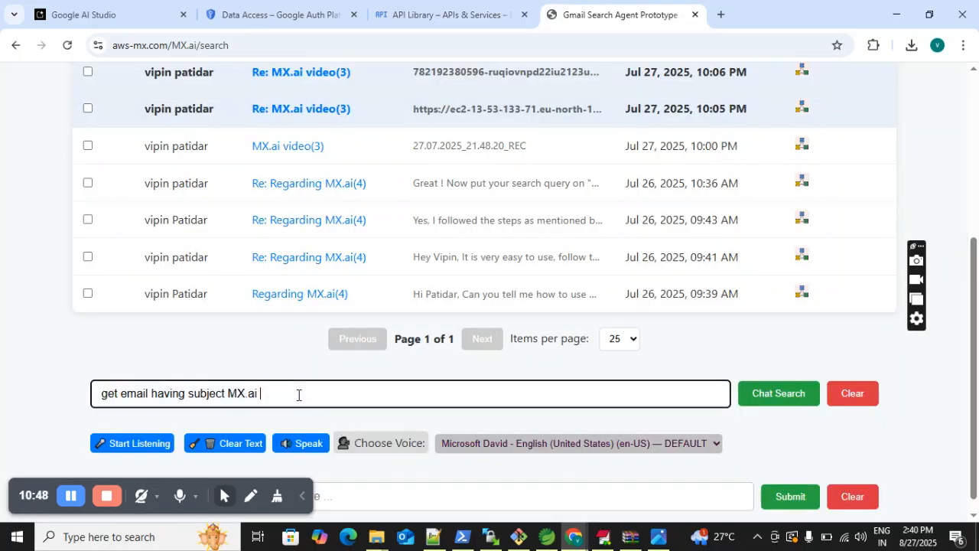
type("subje")
key("BackSpace")
key("BackSpace")
type("received from")
key("ctrl+v")
left_click(780, 402)
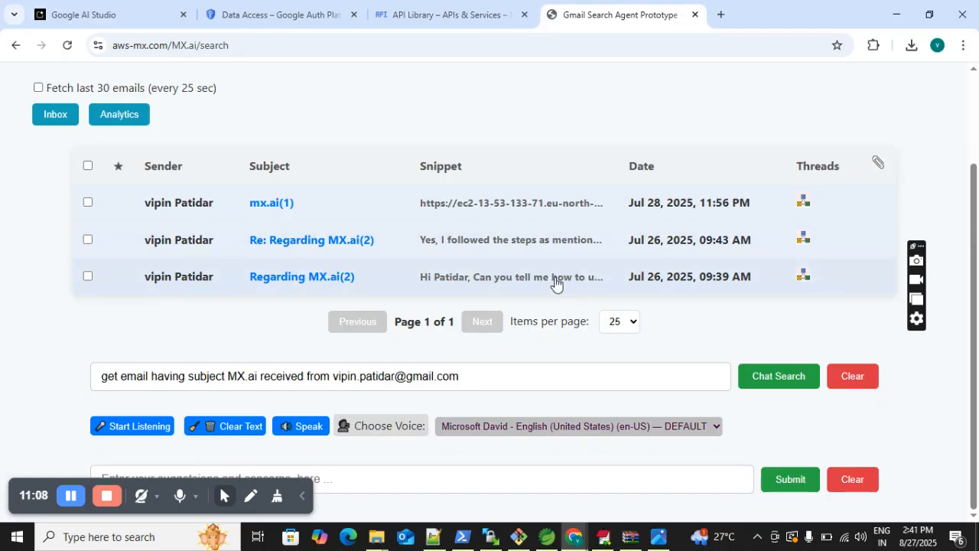
- Open the conversation thread of the "Re: Regarding MX.ai" email dated Jul 26, 2025, 09:43 AM to read its messages, and close it
left_click(803, 239)
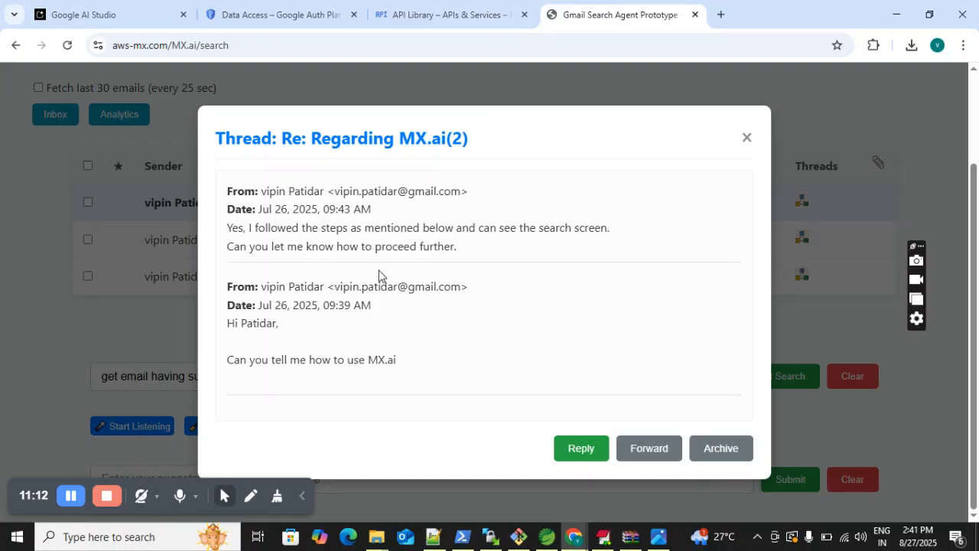
left_click(746, 139)
- Filter the listed emails by the keyword "Regarding"
scroll(978, 134, "up", 2)
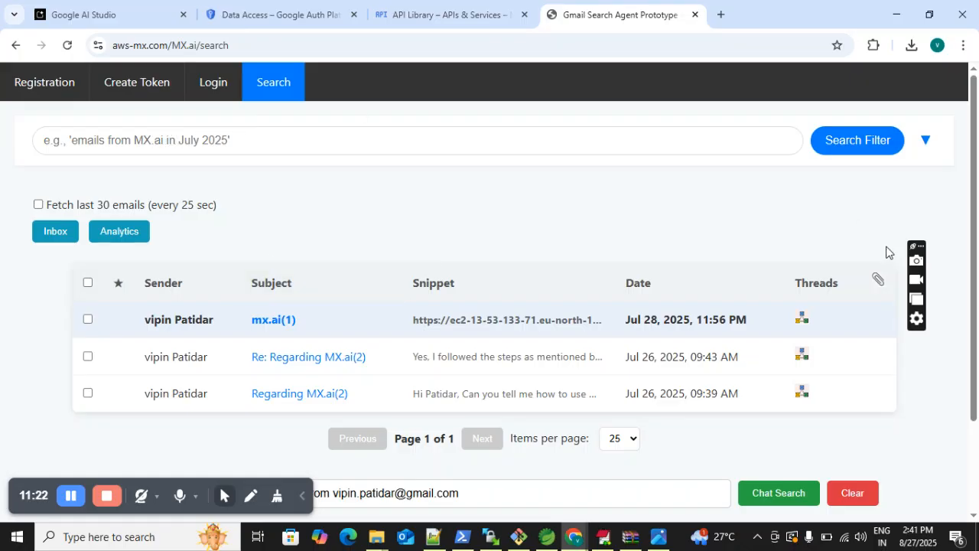
left_click_drag(977, 180, 977, 145)
left_click(171, 134)
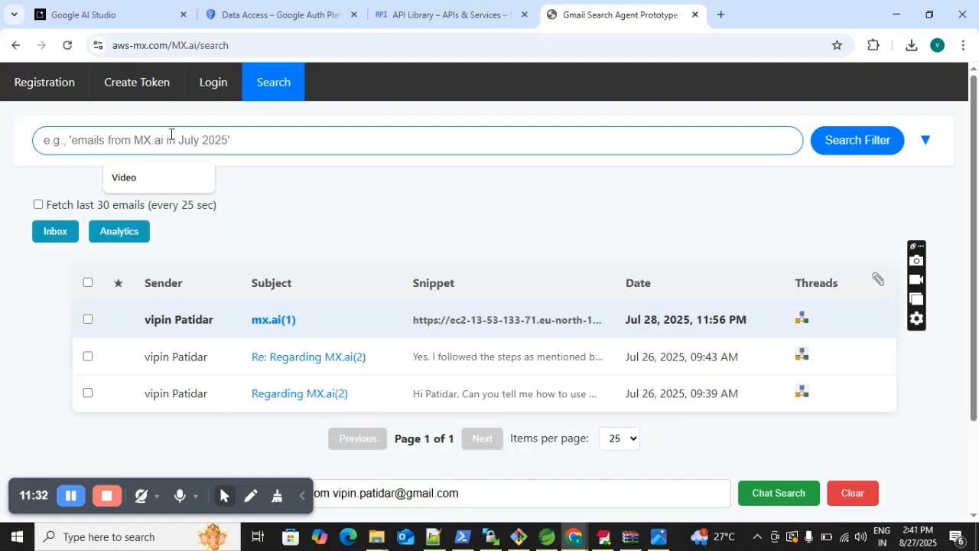
type("Regarding")
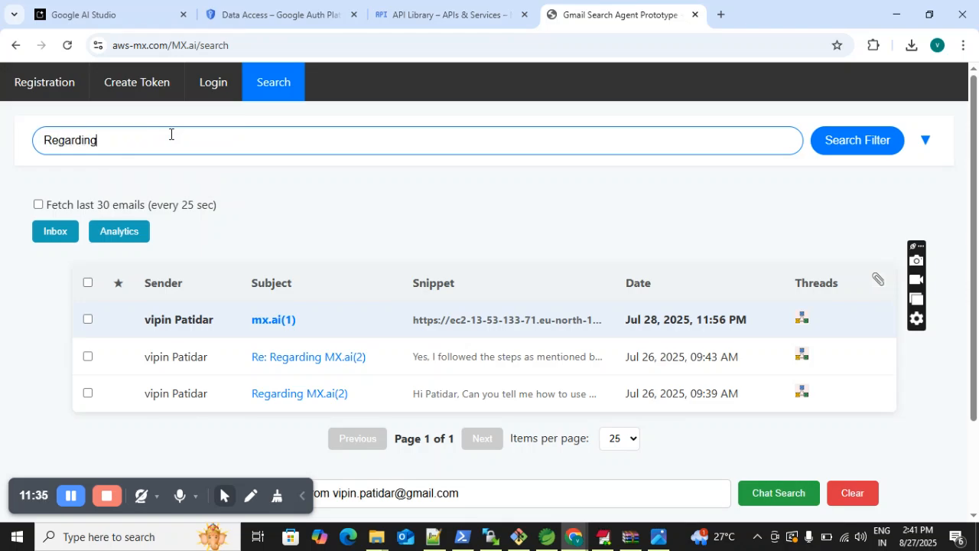
left_click(840, 153)
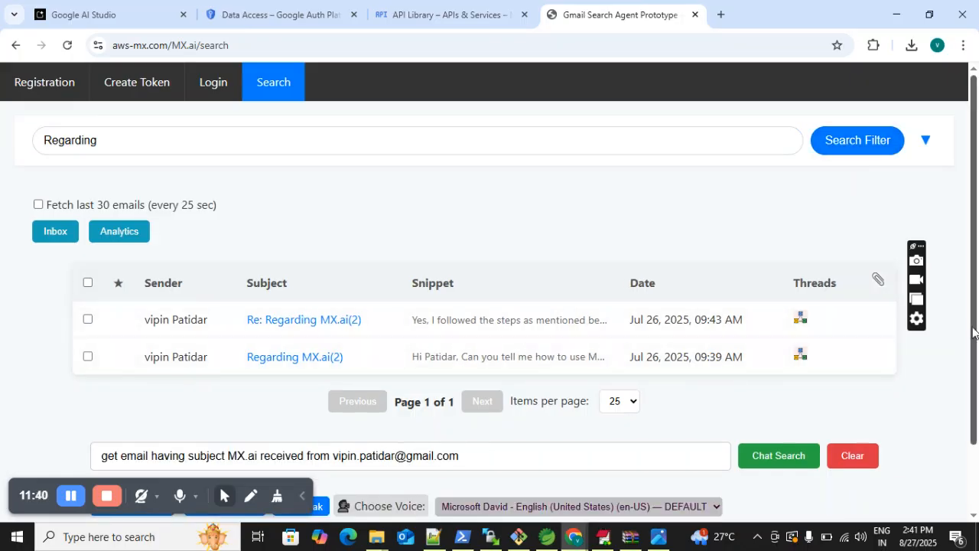
- View the voice controls below the chat search and place the cursor in the suggestions and concerns field
left_click_drag(972, 303, 977, 375)
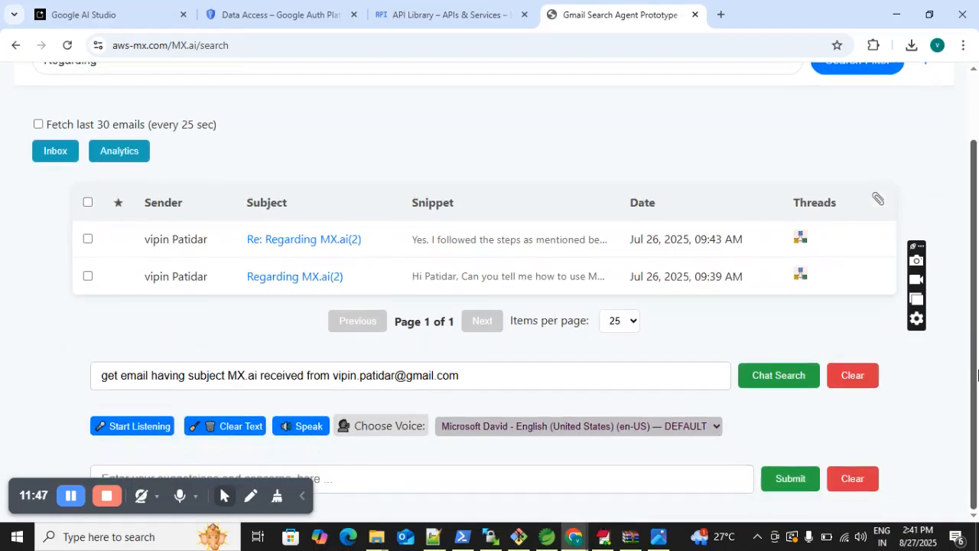
left_click_drag(977, 374, 977, 436)
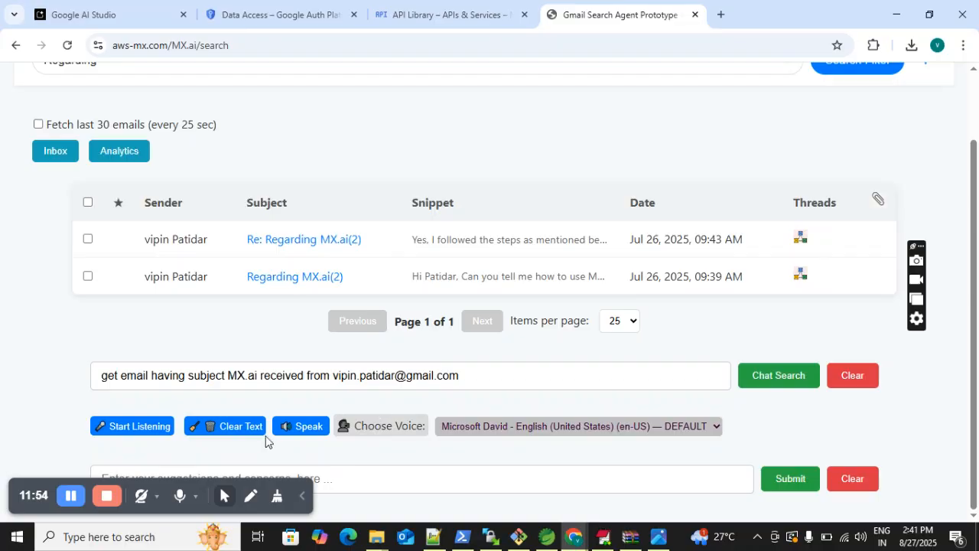
left_click(349, 482)
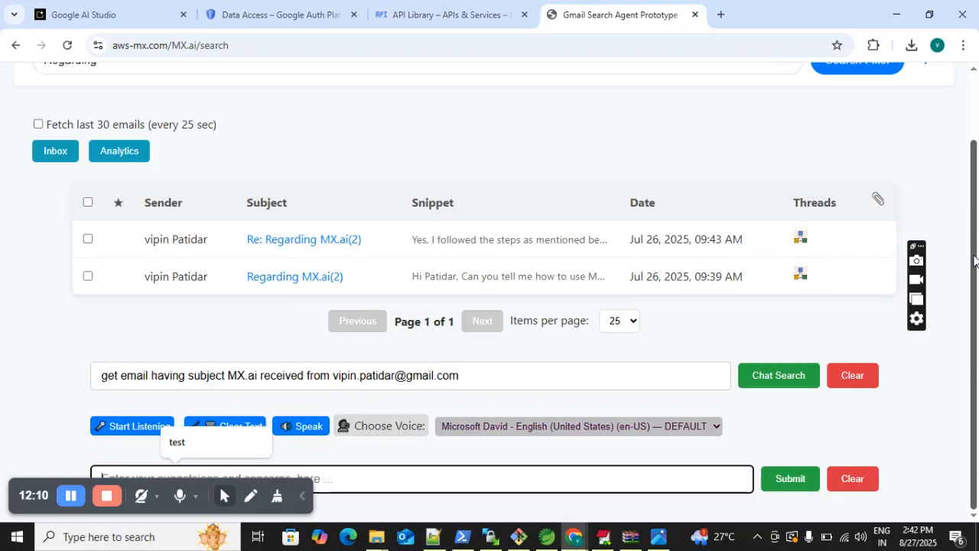
- Turn on fetching the last 30 emails every 25 seconds and check the email list for the refresh
scroll(974, 261, "up", 2)
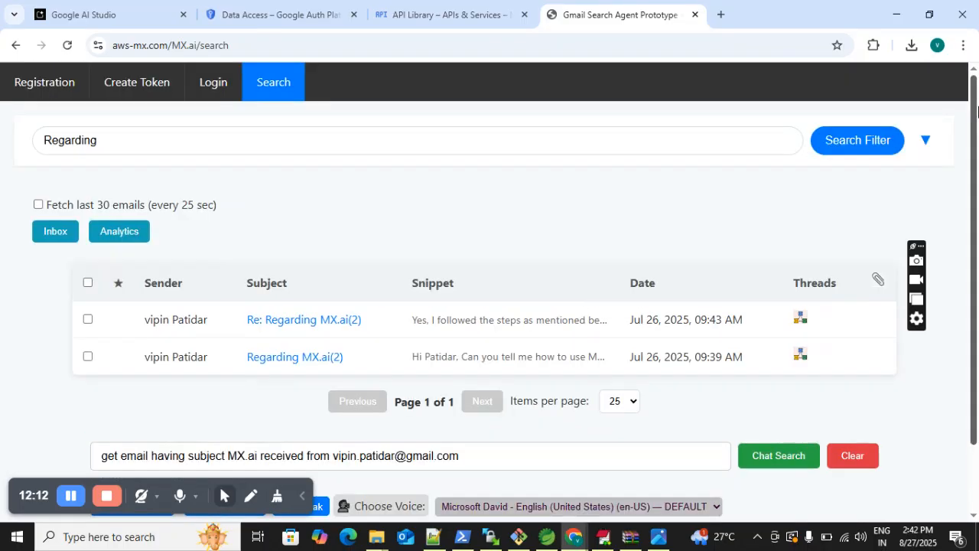
left_click(37, 205)
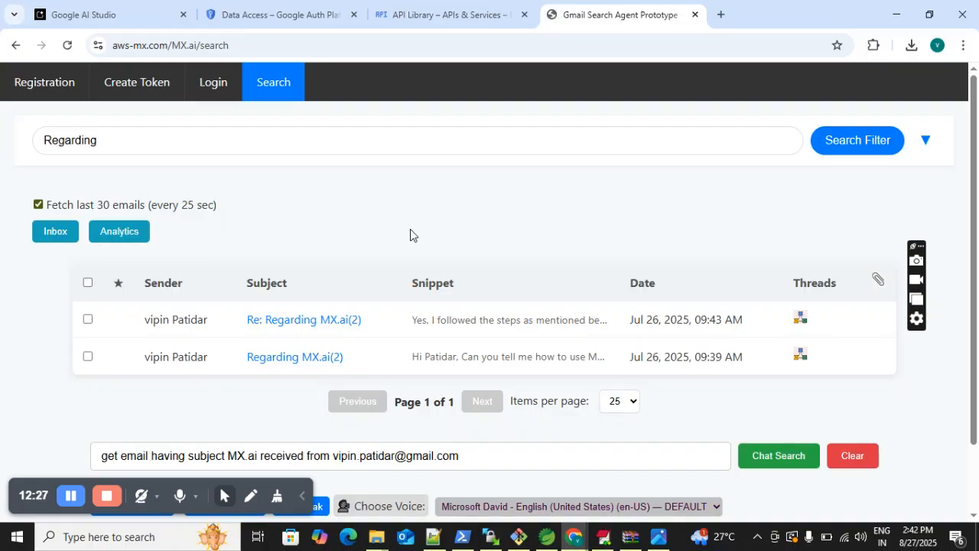
scroll(978, 339, "down", 1)
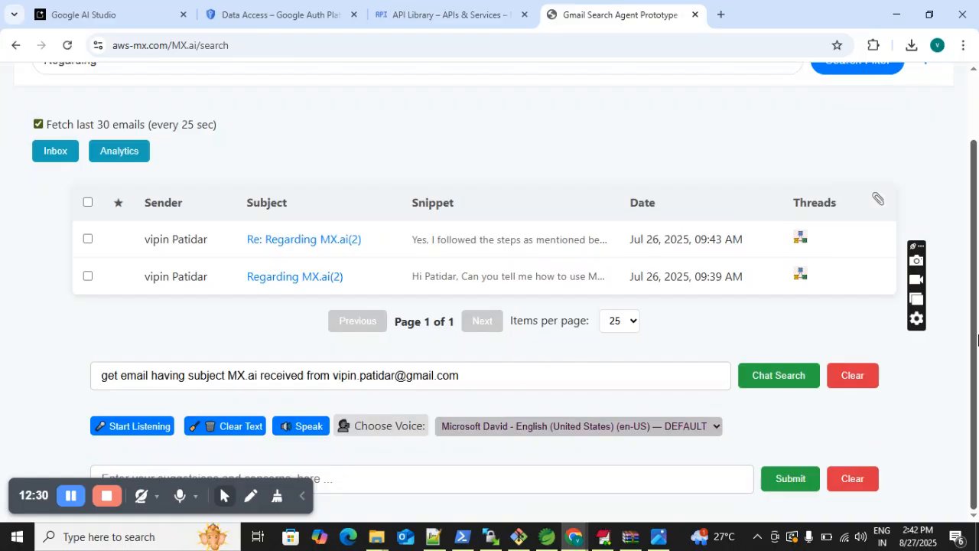
scroll(977, 322, "up", 1)
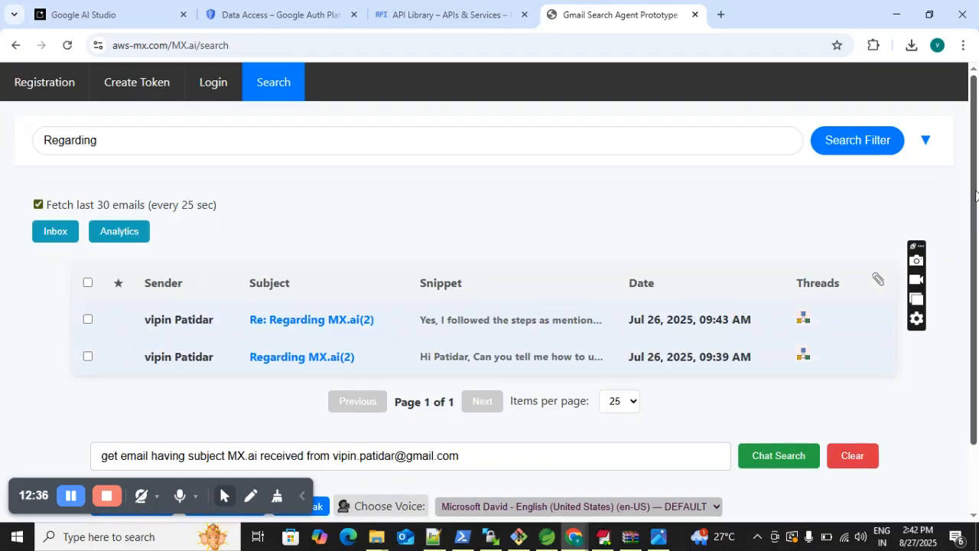
scroll(976, 196, "down", 1)
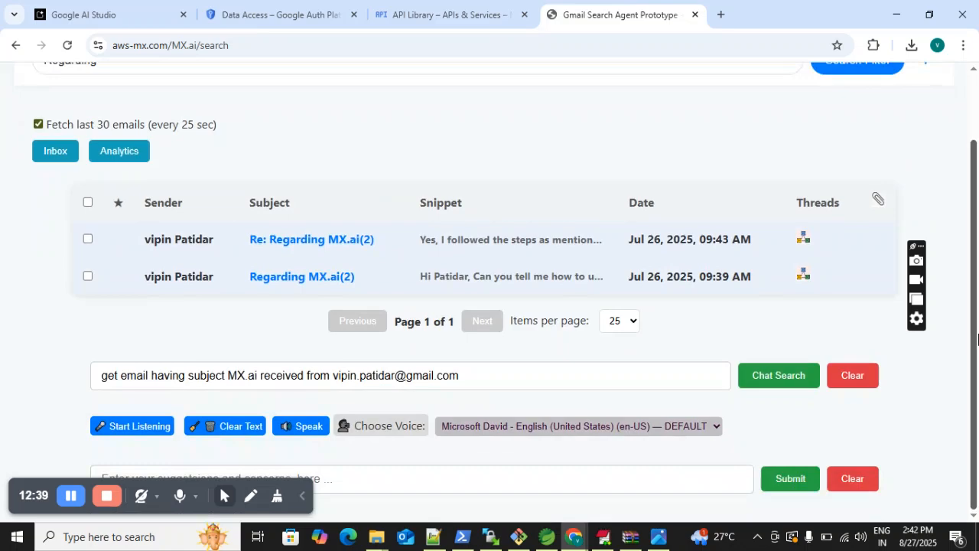
scroll(976, 339, "up", 1)
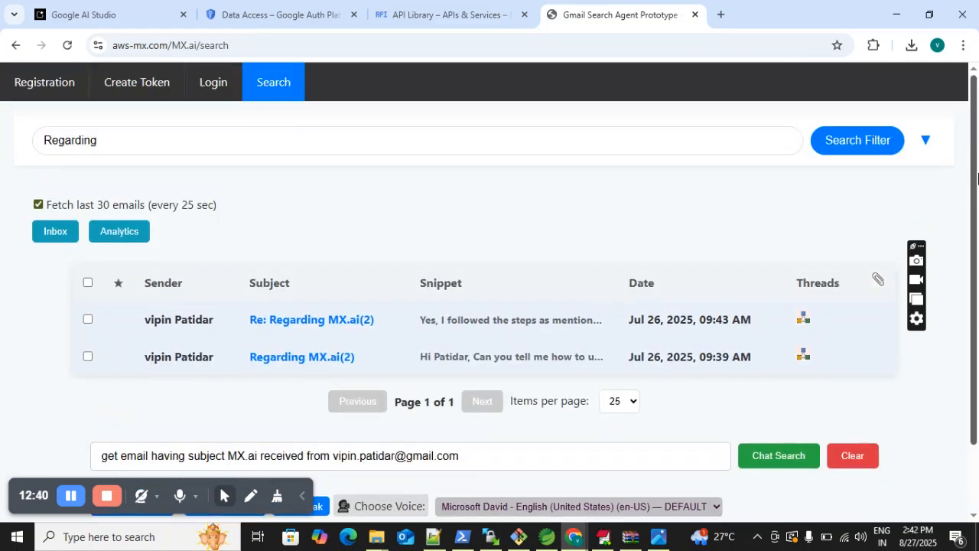
scroll(976, 313, "down", 1)
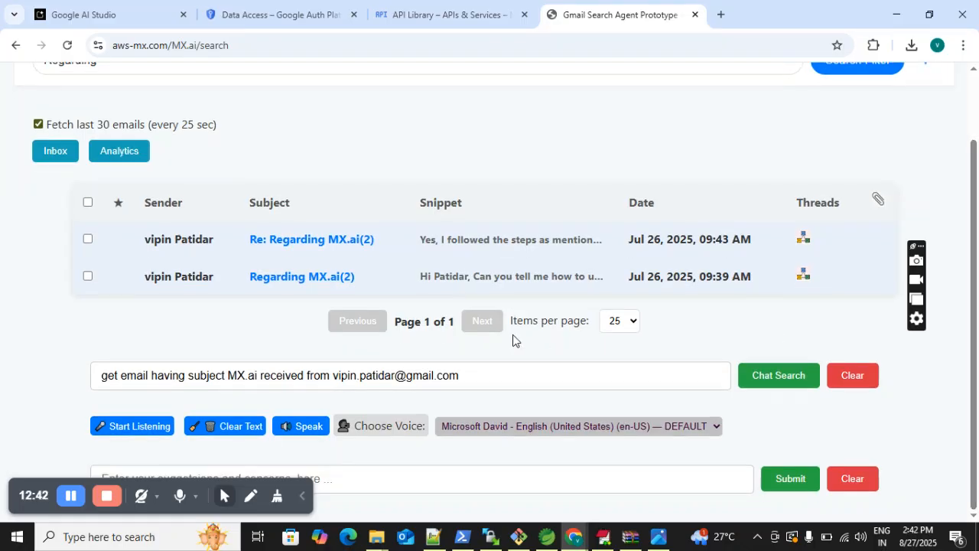
- Delete the whole query from the chat search field
left_click(465, 374)
left_click_drag(465, 374, 86, 369)
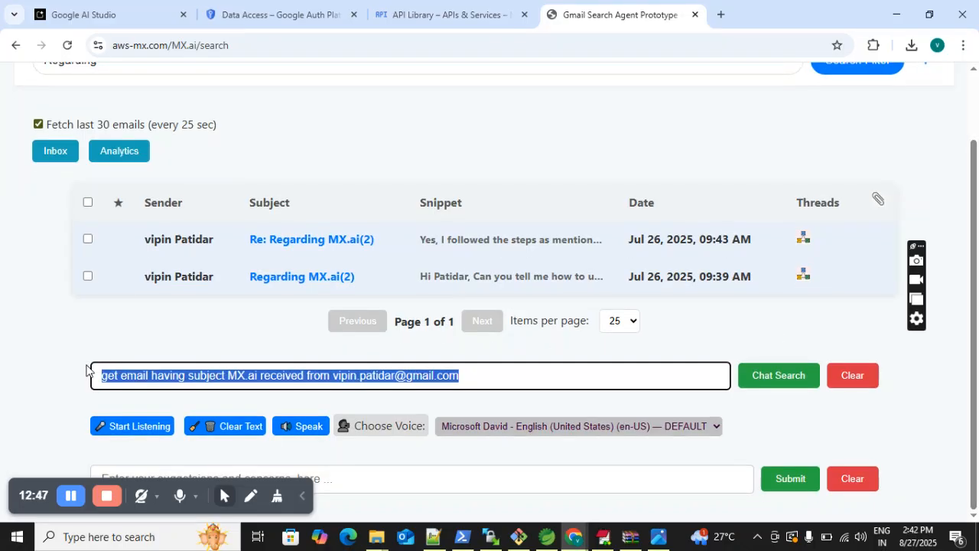
key("BackSpace")
left_click(468, 150)
left_click_drag(974, 163, 975, 147)
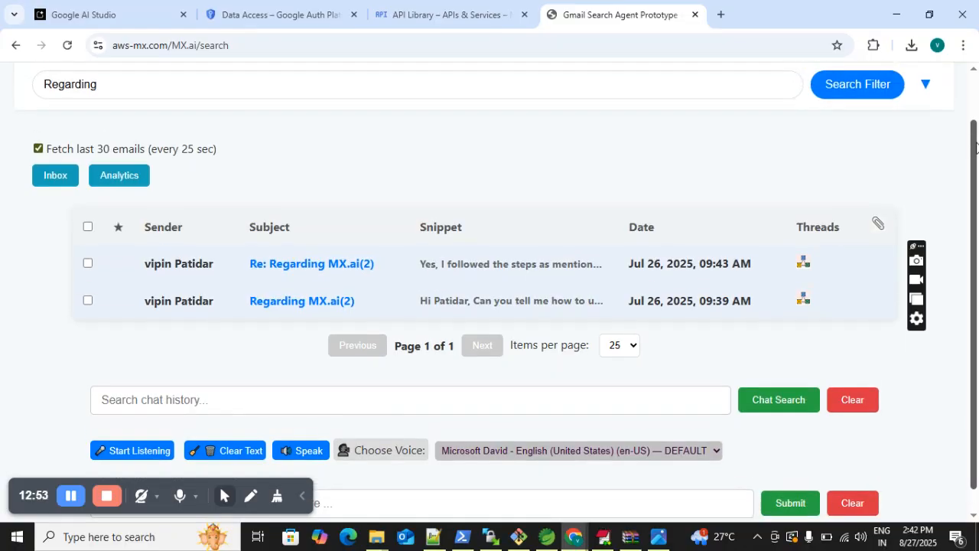
left_click_drag(976, 147, 976, 157)
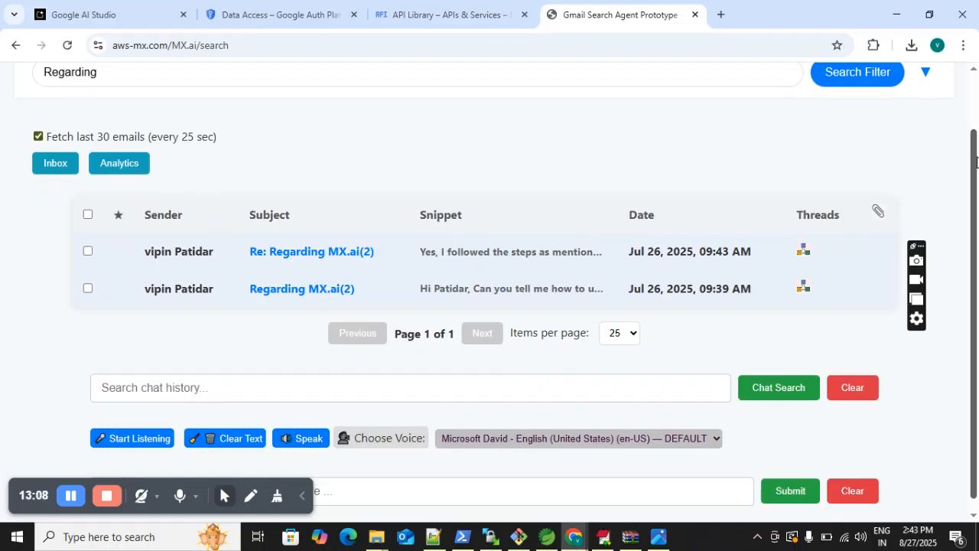
left_click_drag(976, 161, 975, 71)
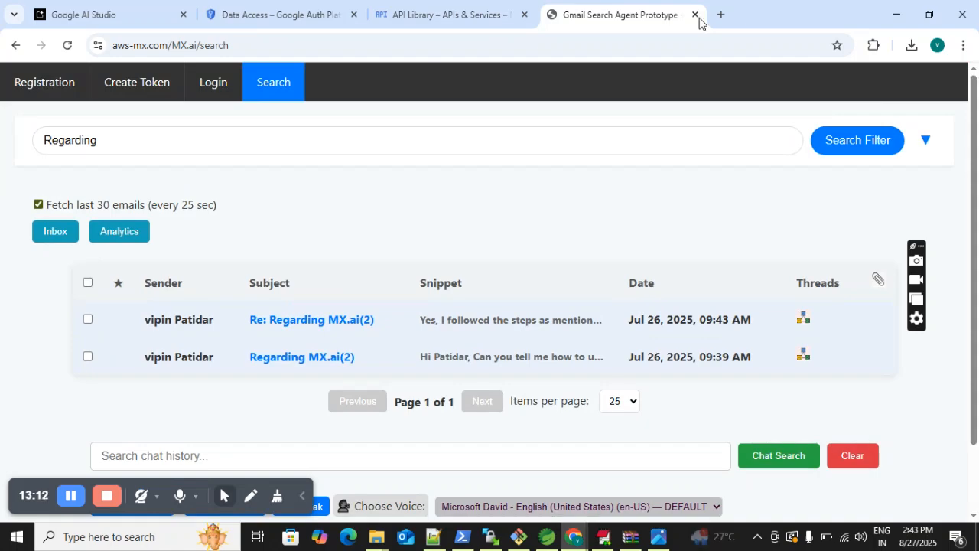
- Reload the search page and erase the prefilled "get emails for last 1 days" chat query
left_click(278, 85)
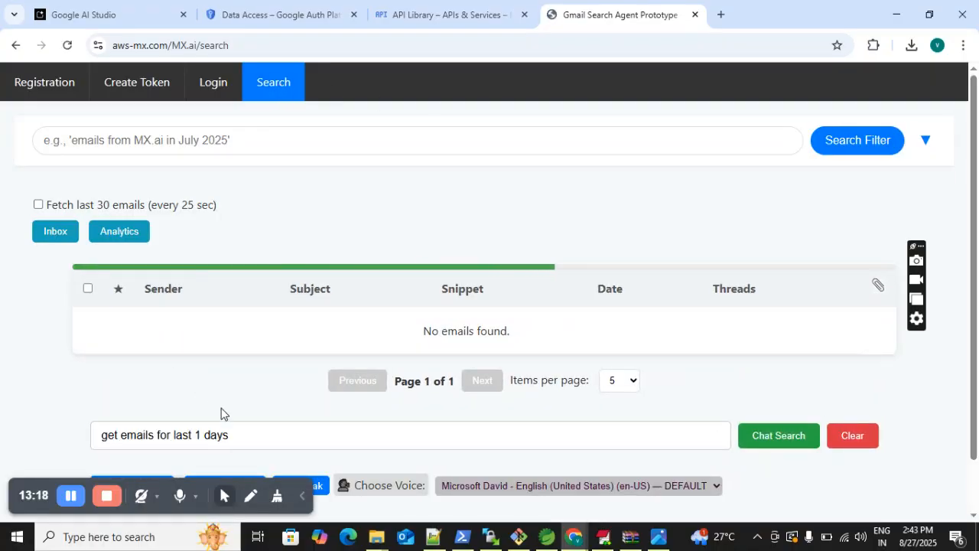
double_click(234, 430)
key("BackSpace")
key("BackSpace")
key("BackSpace")
key("BackSpace")
key("BackSpace")
key("BackSpace")
key("BackSpace")
key("BackSpace")
key("BackSpace")
key("BackSpace")
key("BackSpace")
key("BackSpace")
key("BackSpace")
key("BackSpace")
key("BackSpace")
key("BackSpace")
key("BackSpace")
key("BackSpace")
key("BackSpace")
key("BackSpace")
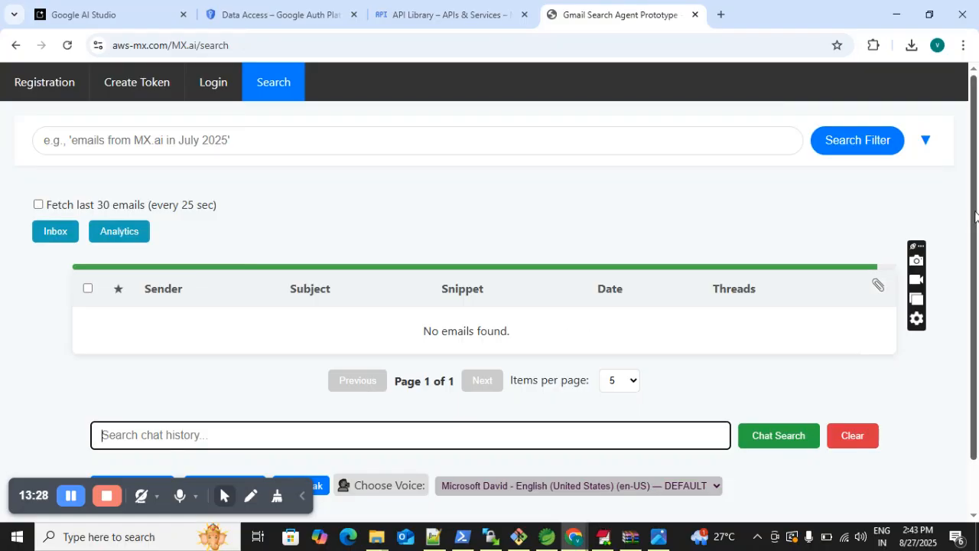
- Enable the automatic fetch of the last 30 emails on the reloaded search page and view the listed emails
left_click_drag(975, 217, 977, 329)
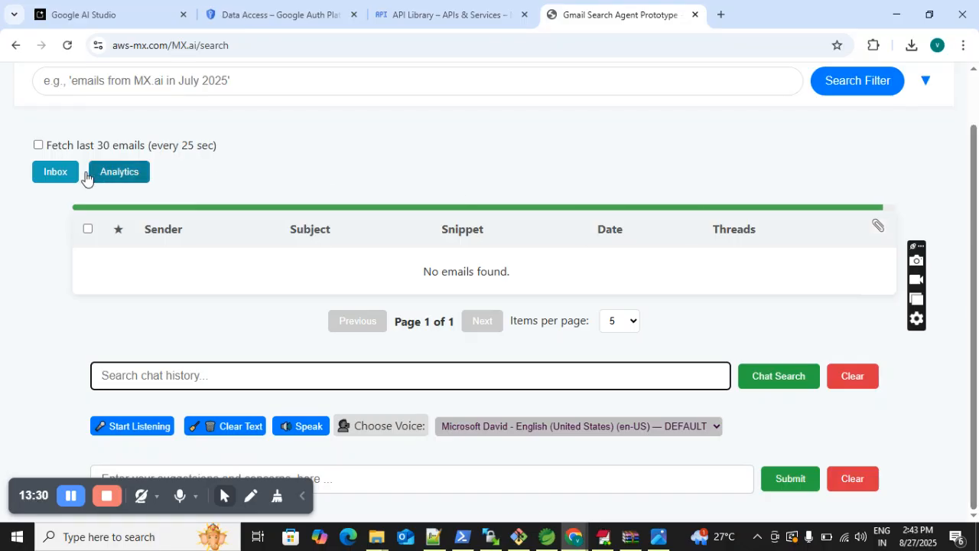
left_click(38, 146)
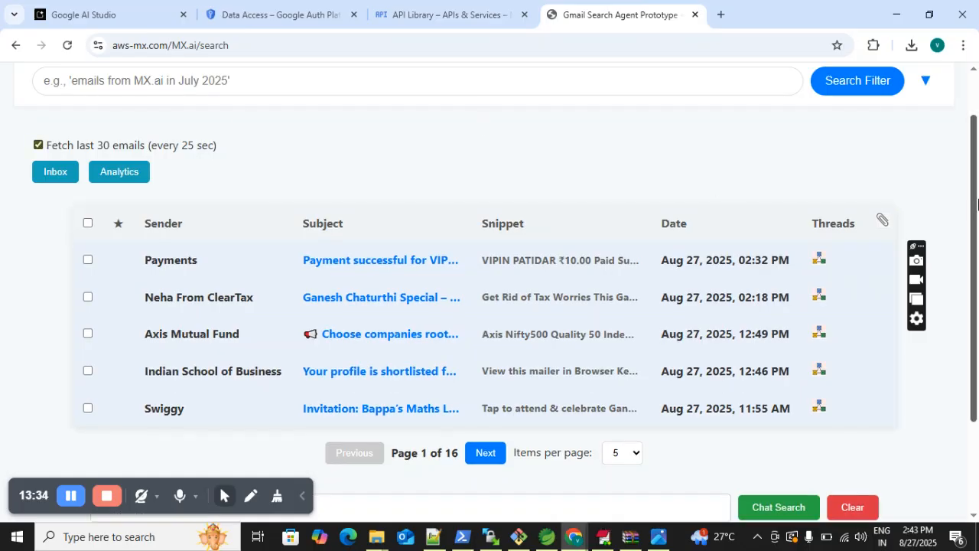
left_click_drag(974, 184, 977, 338)
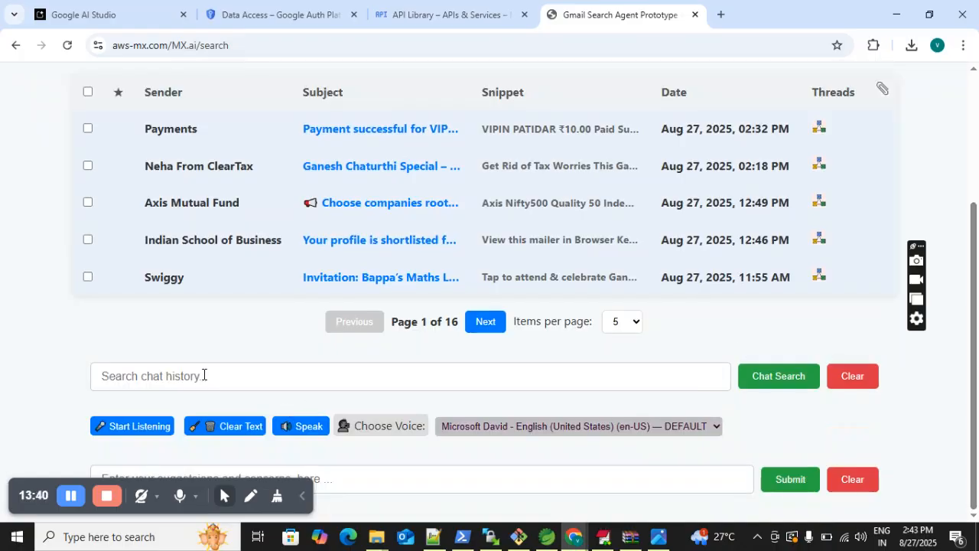
- Start voice input for the chat search and allow microphone use while visiting the site
left_click(145, 432)
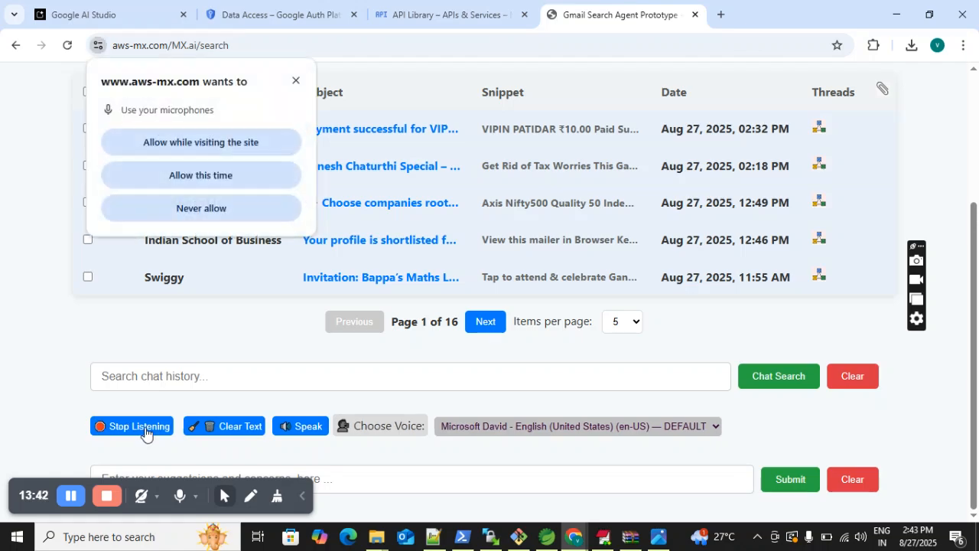
left_click(209, 142)
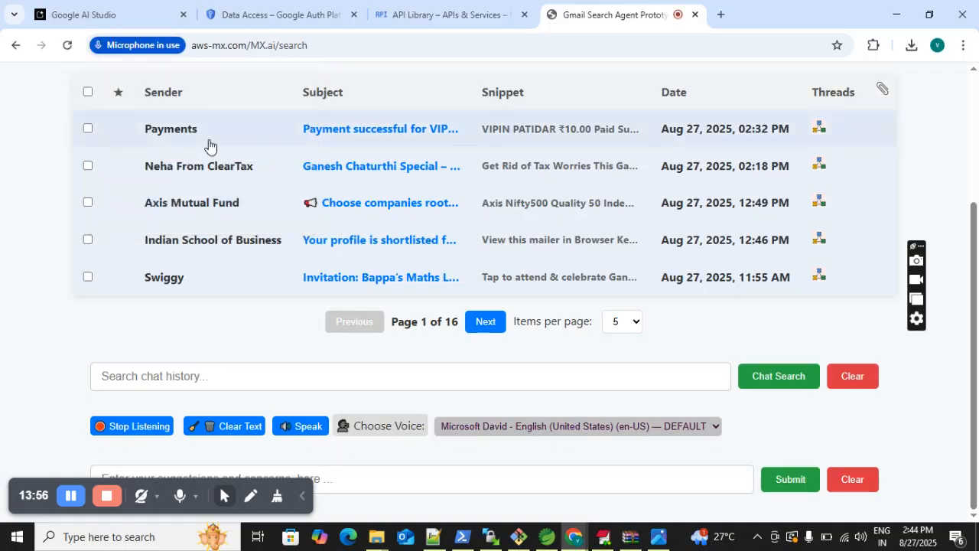
left_click(262, 375)
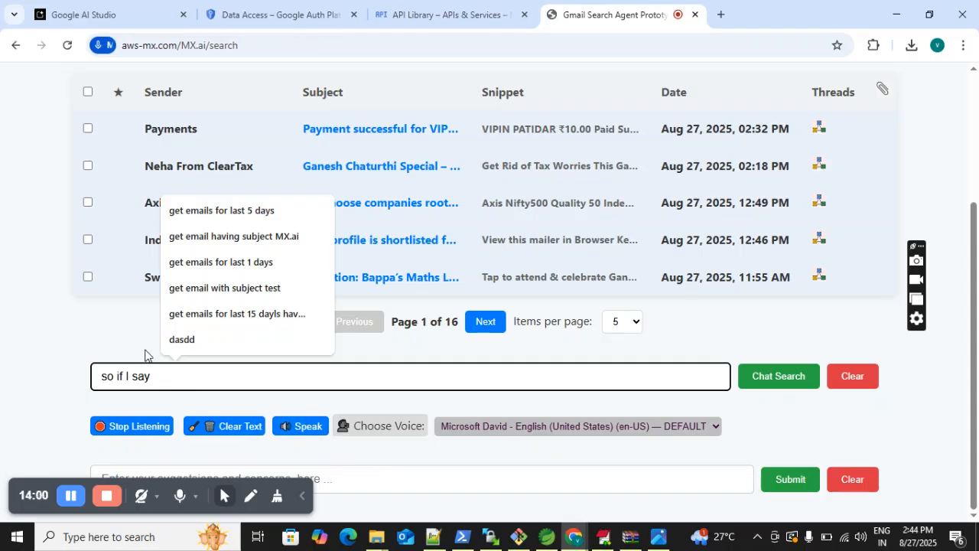
- Clear the unwanted dictated text from the chat search and dictate "get emails with the subject mx.a"
left_click(162, 387)
key("BackSpace")
key("BackSpace")
key("BackSpace")
key("BackSpace")
key("BackSpace")
key("BackSpace")
key("BackSpace")
key("BackSpace")
key("BackSpace")
key("BackSpace")
key("BackSpace")
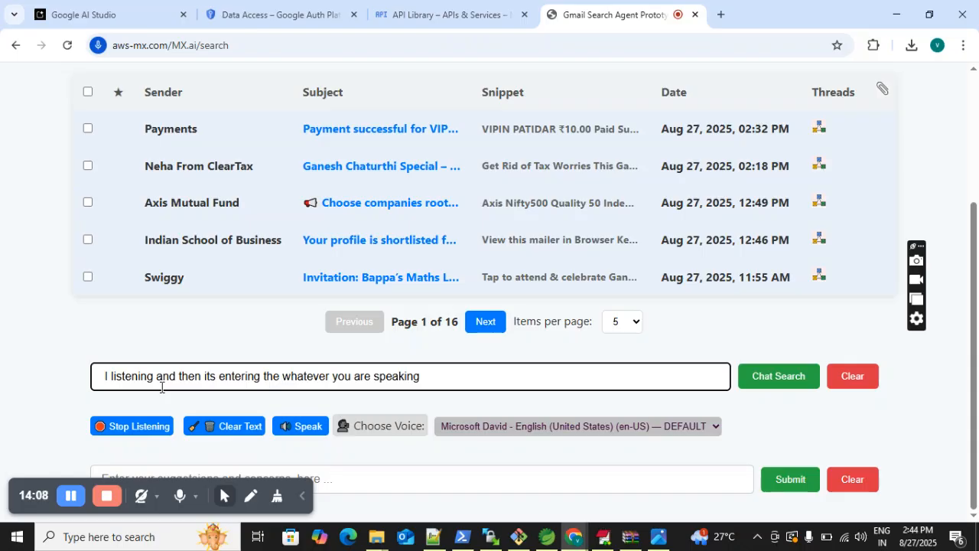
left_click(861, 386)
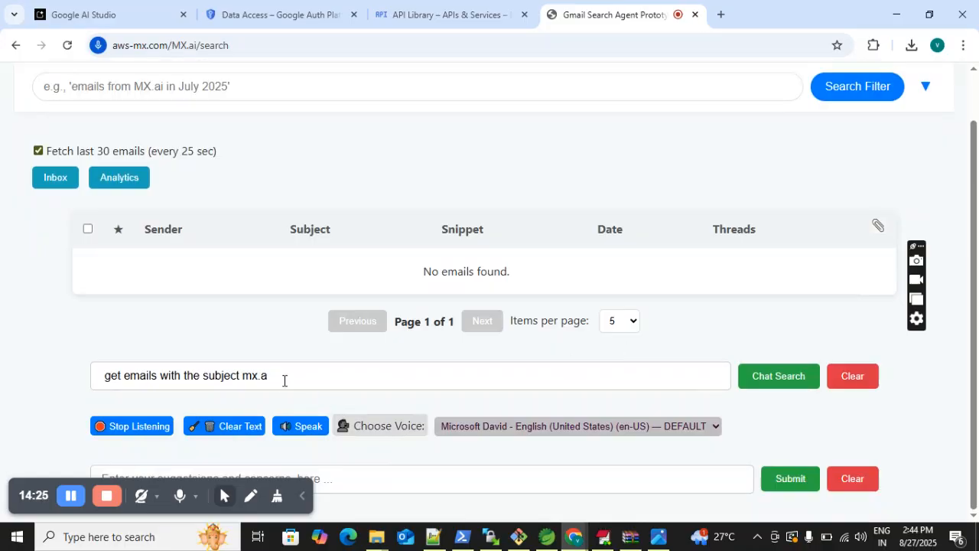
- View the available speech voices without changing the selection, and erase the dictated query from the chat search field
left_click(470, 433)
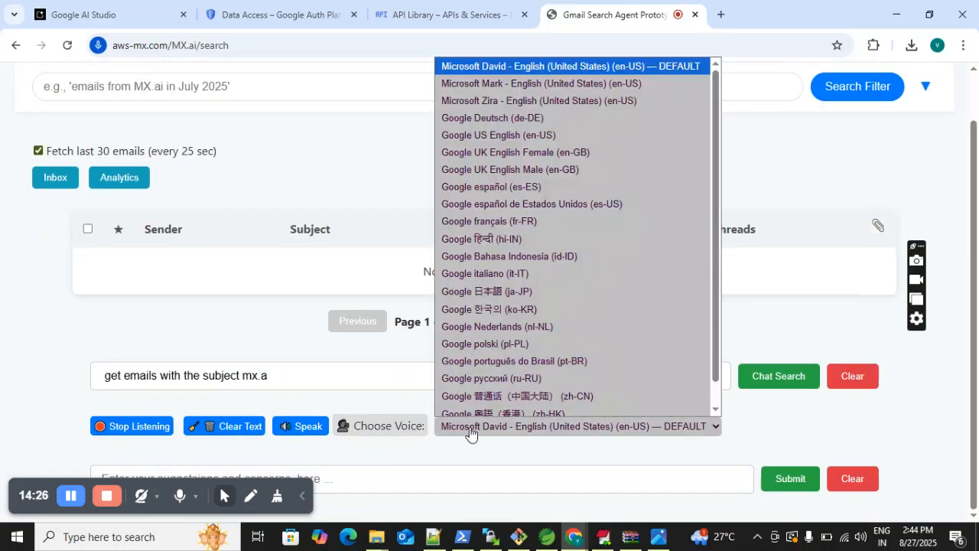
left_click(259, 376)
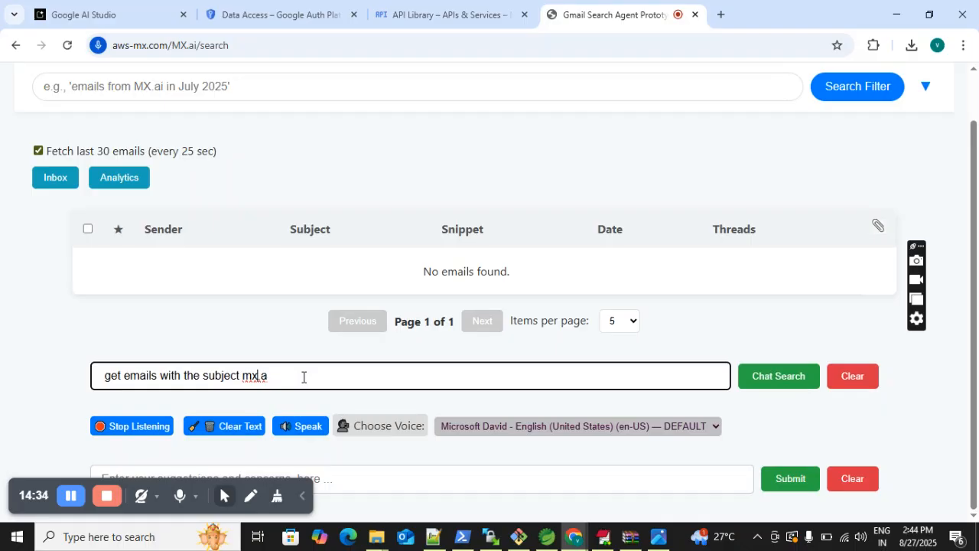
left_click_drag(303, 376, 84, 371)
key("BackSpace")
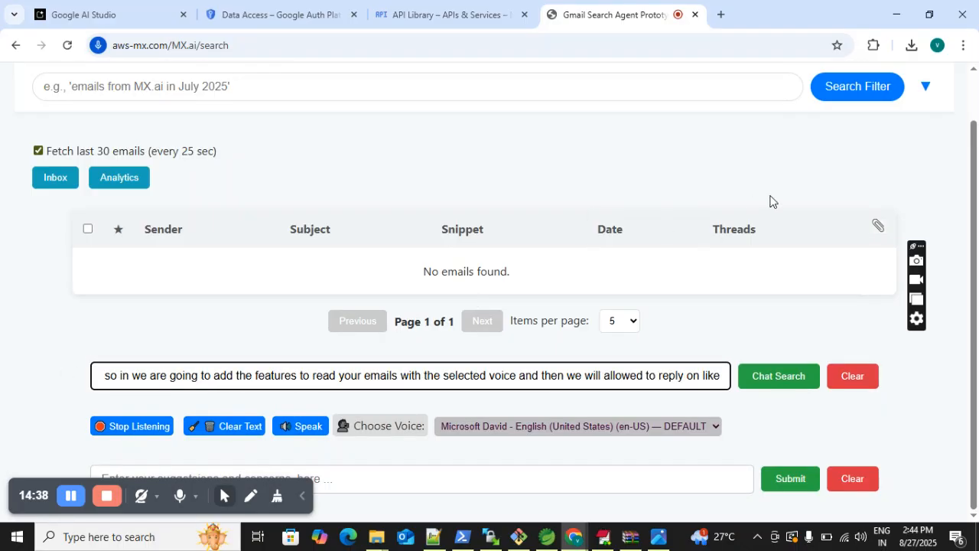
- Select all of the newly dictated text in the chat search field
mouse_move(975, 252)
left_mouse_down()
mouse_move(977, 244)
mouse_move(978, 252)
left_mouse_up()
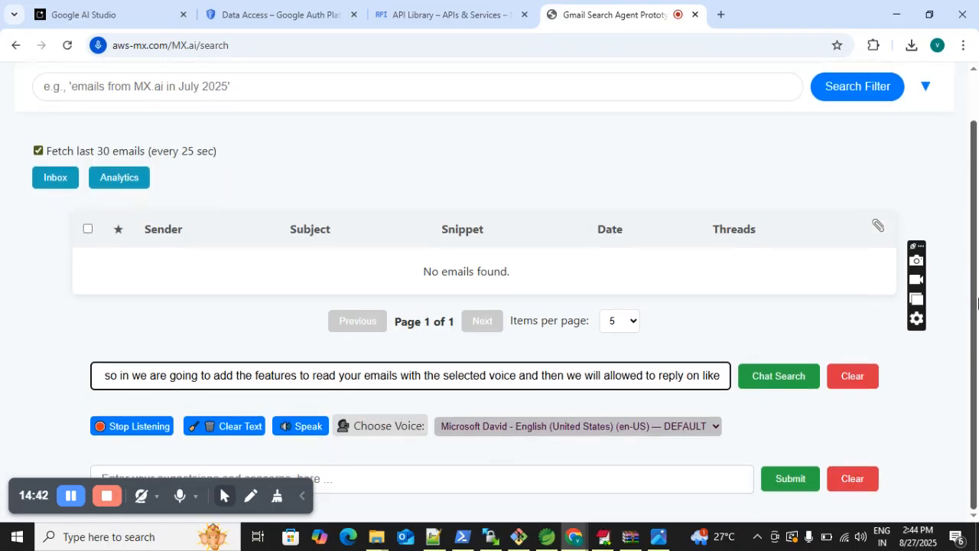
left_click(562, 374)
key("ctrl+a")
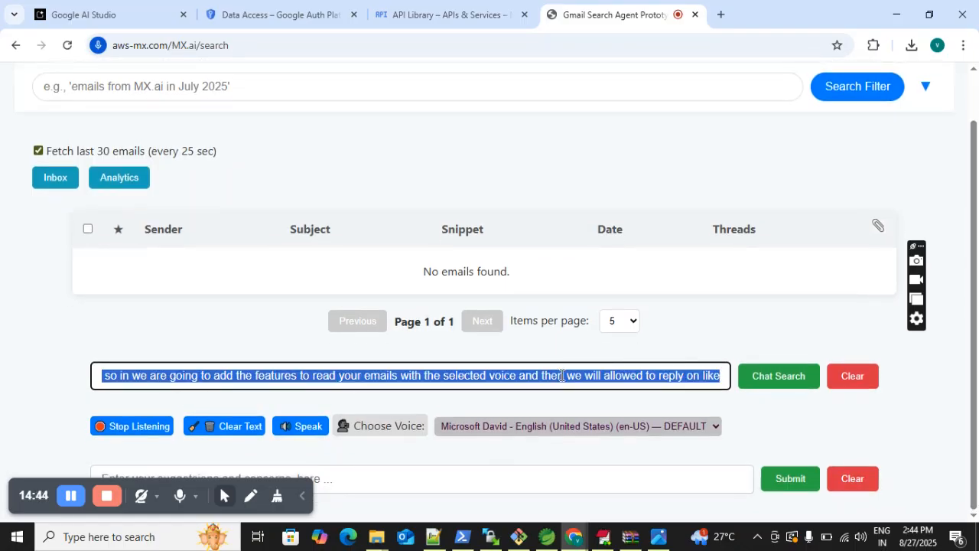